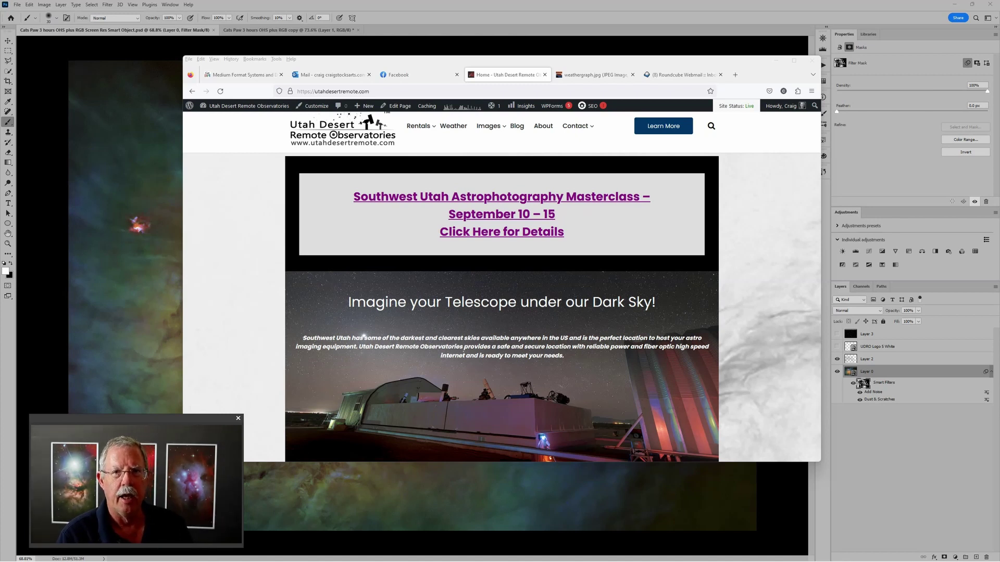
Step: Bring the Photoshop document window back to the front
left_click(575, 9)
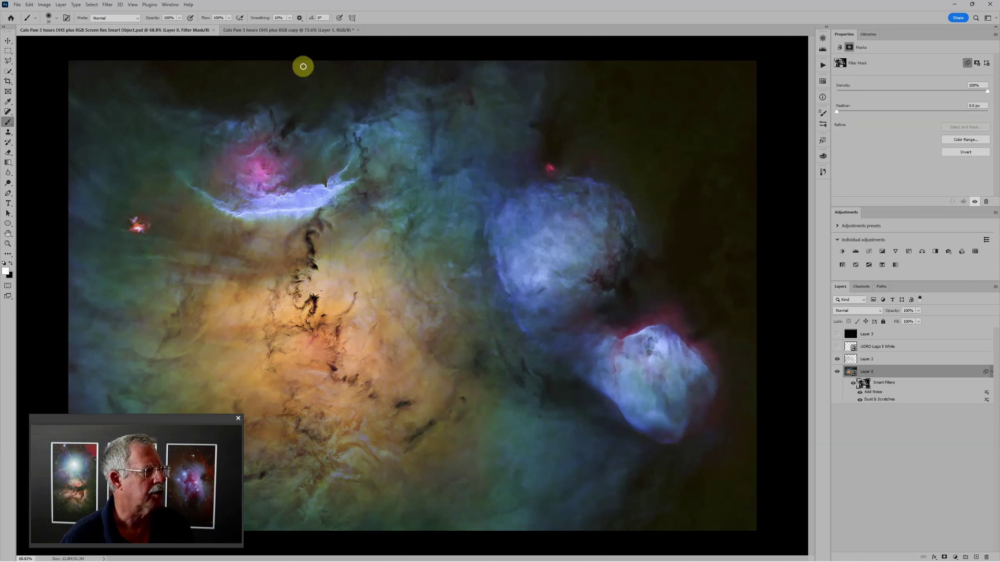
Step: Switch to the starry RGB copy, hide Layer 1, and zoom in on the starless nebula
left_click(289, 30)
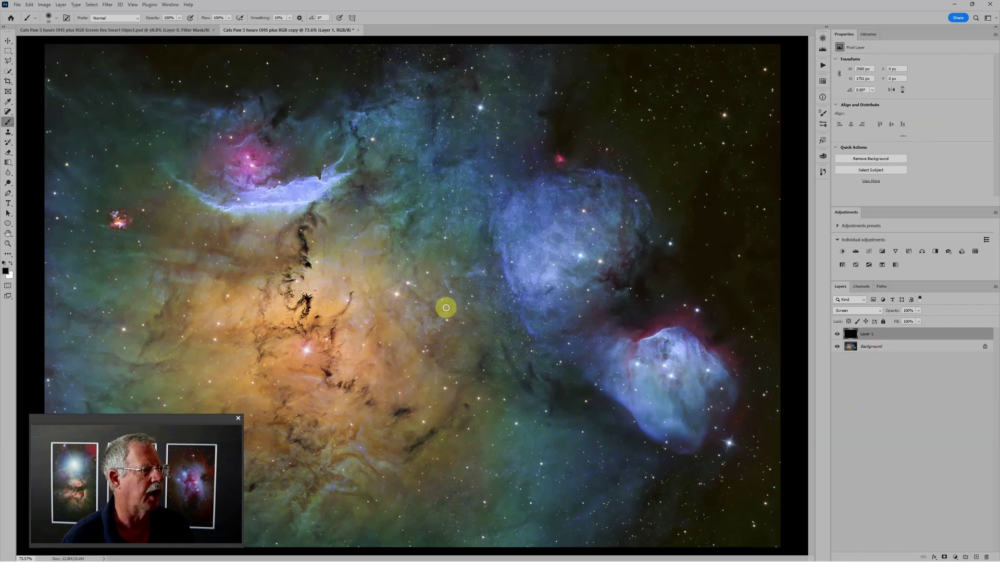
scroll(440, 309, "up", 2)
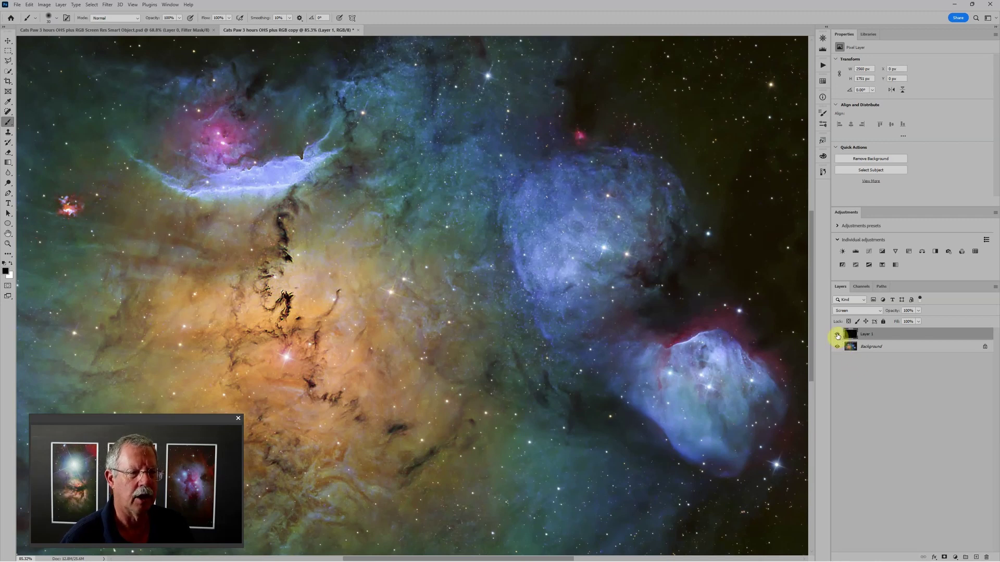
left_click(837, 334)
scroll(527, 302, "up", 3)
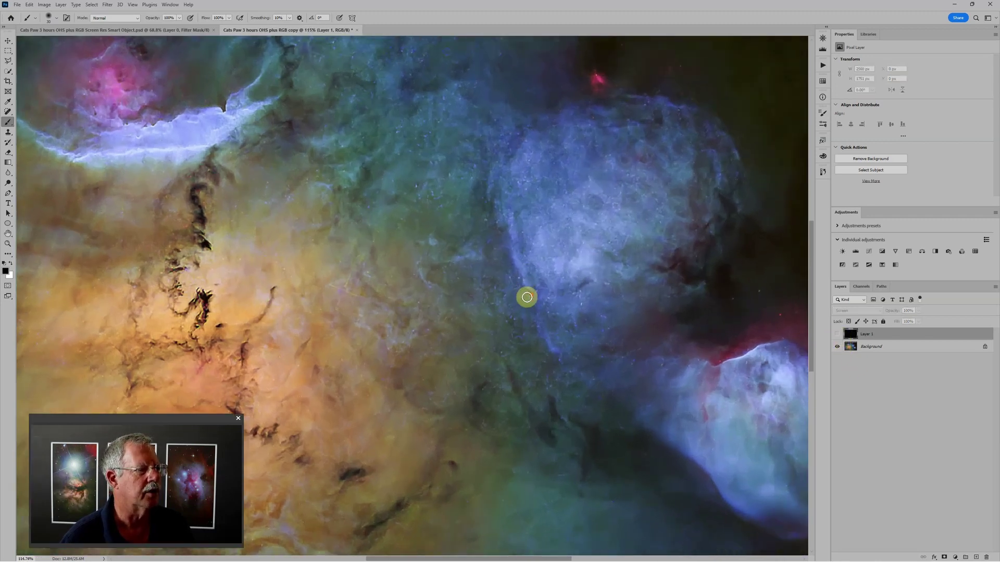
scroll(527, 305, "up", 1)
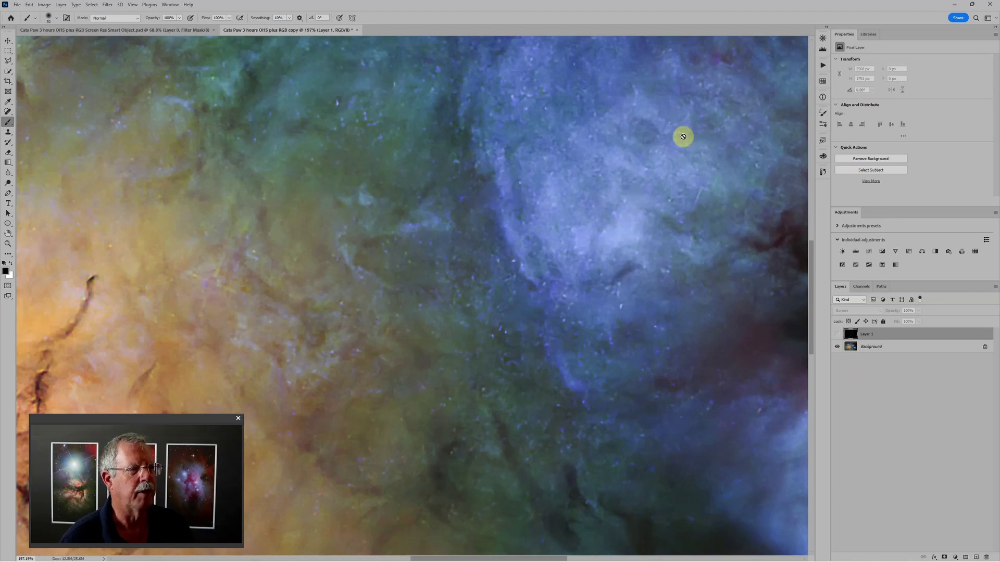
scroll(556, 337, "down", 5)
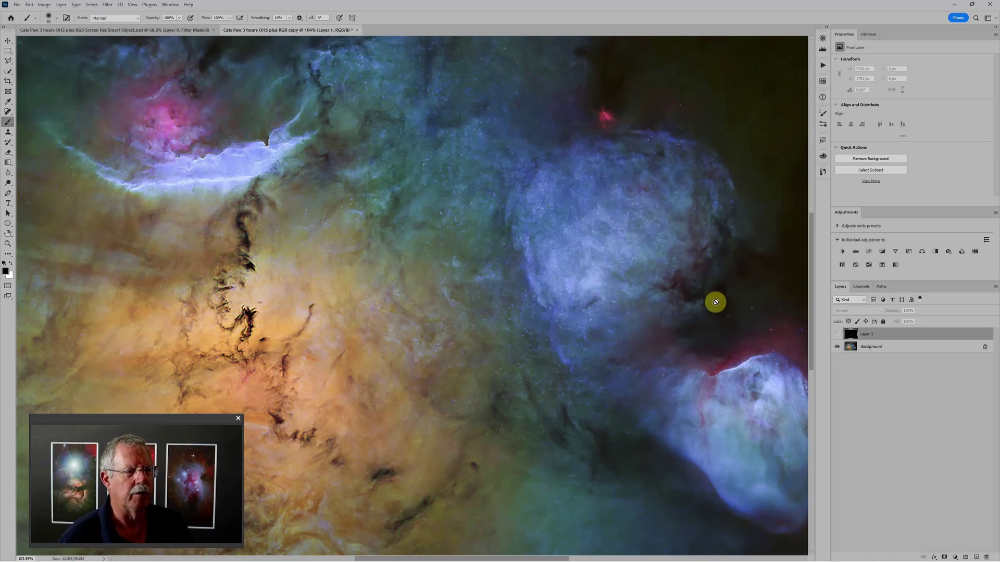
Step: Unlock the Background into an editable Layer 0 and pick the Spot Healing Brush
left_click(880, 345)
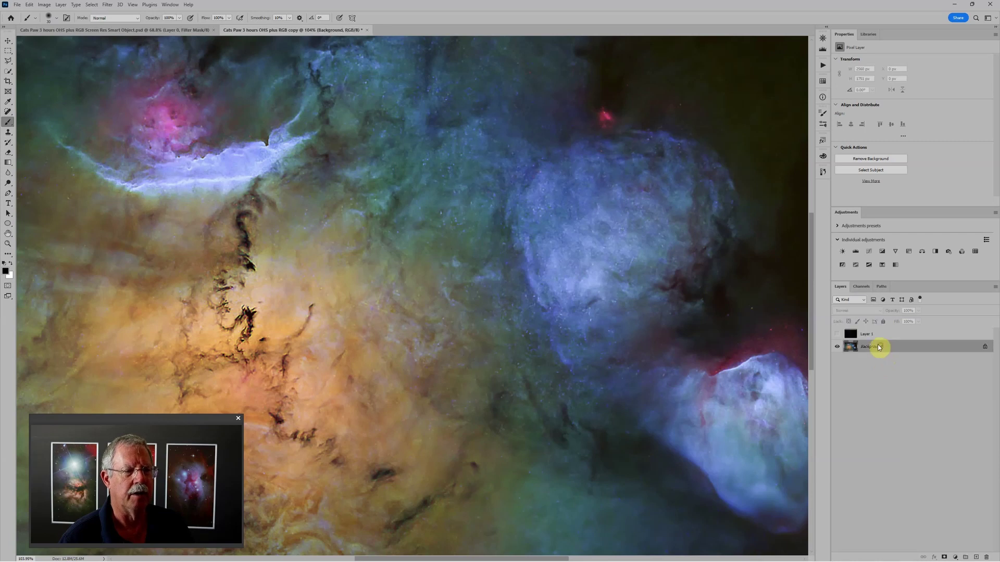
left_click(985, 346)
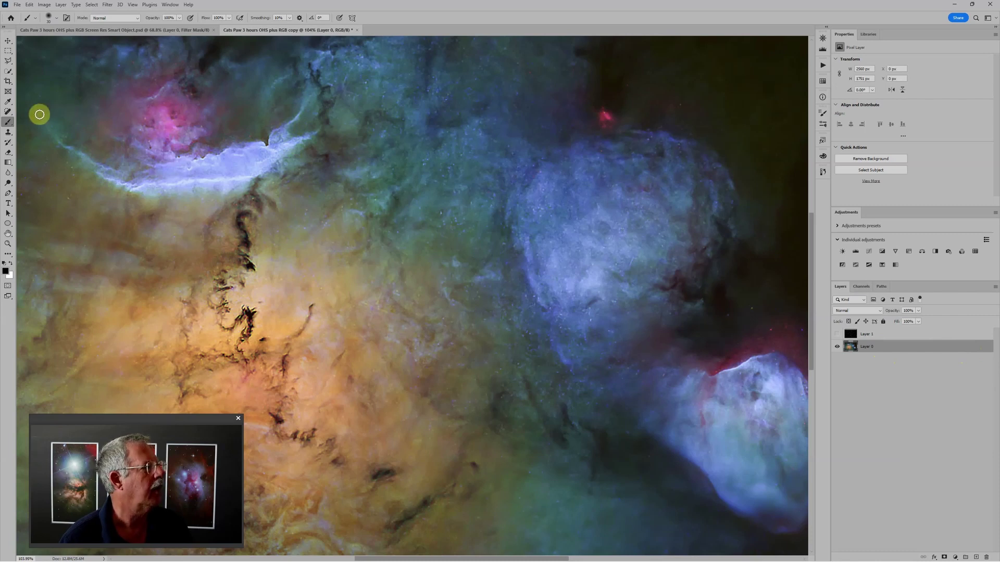
left_click(6, 113)
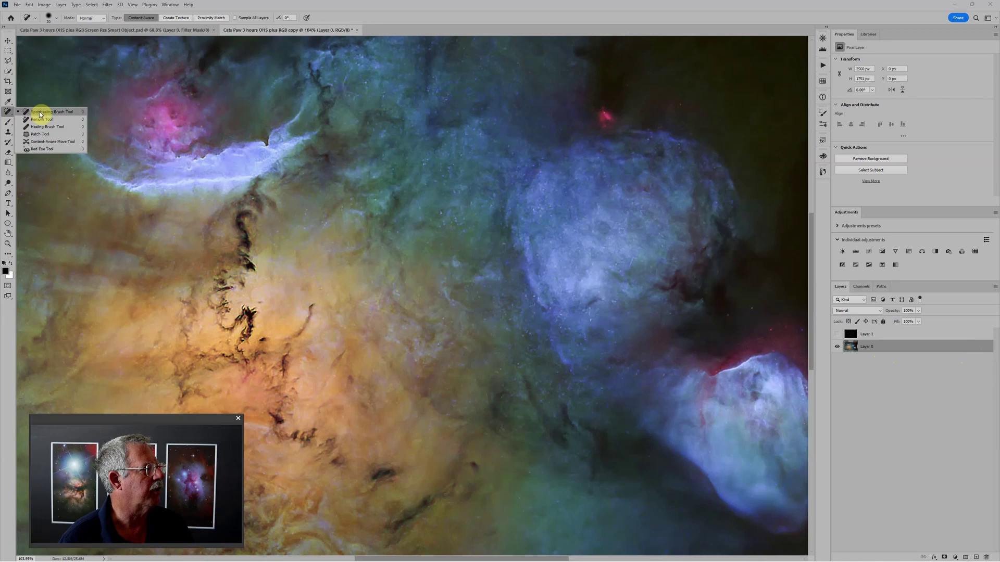
left_click(40, 113)
Step: Heal the red, green and blue star remnants along the red-rimmed nebula edge
scroll(595, 346, "up", 5)
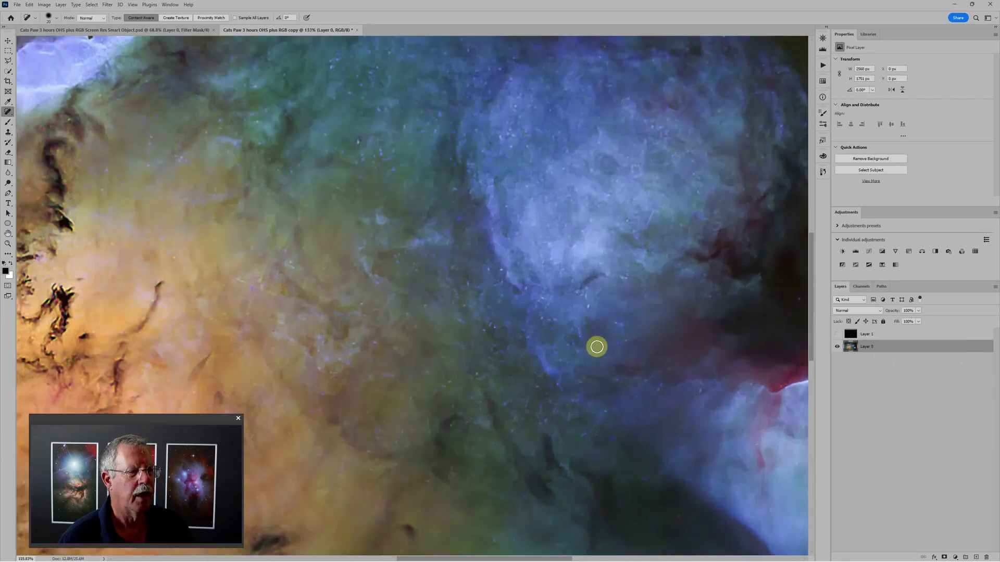
left_click_drag(611, 338, 183, 312)
scroll(473, 305, "up", 4)
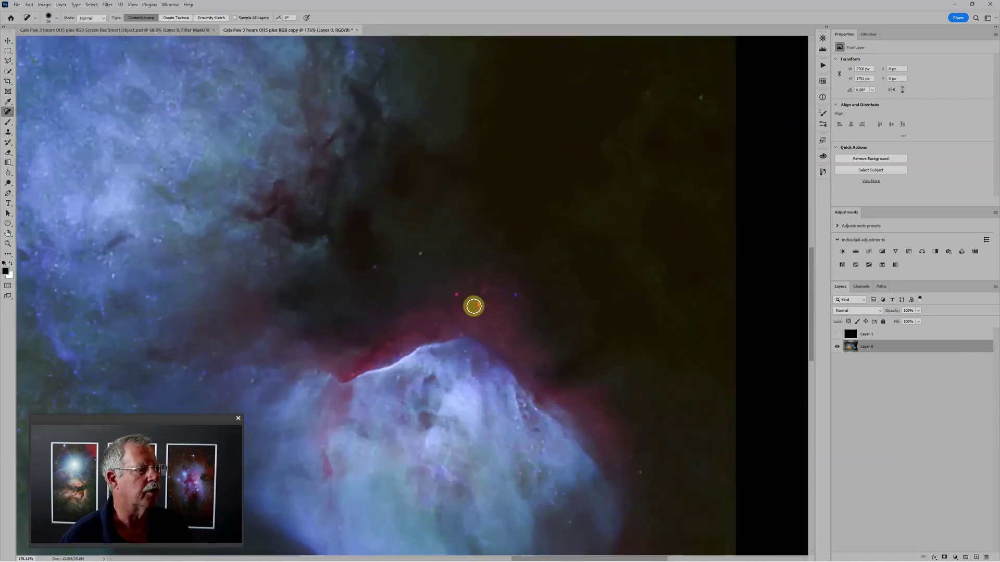
left_click(451, 291)
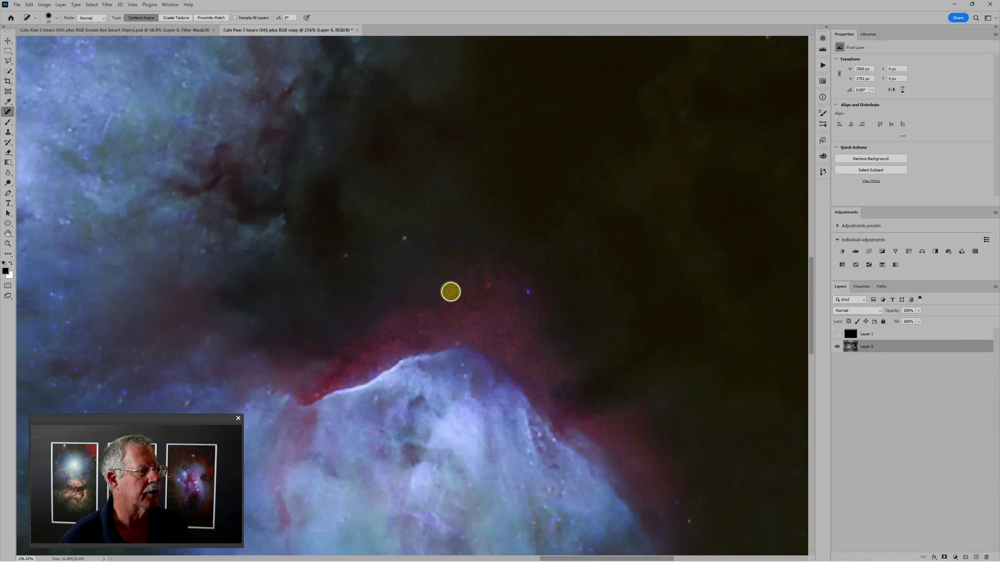
left_click(403, 239)
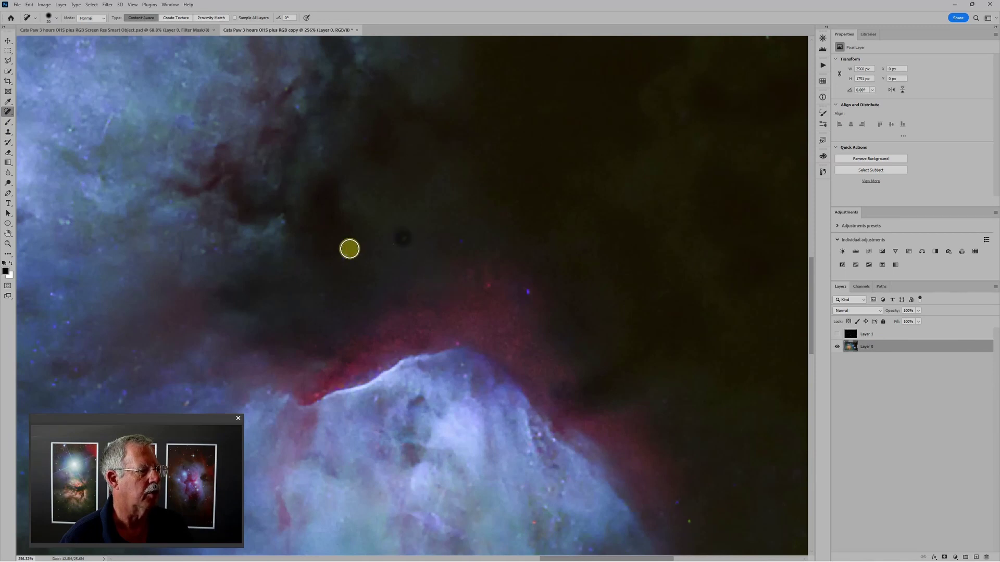
left_click(347, 253)
left_click(490, 286)
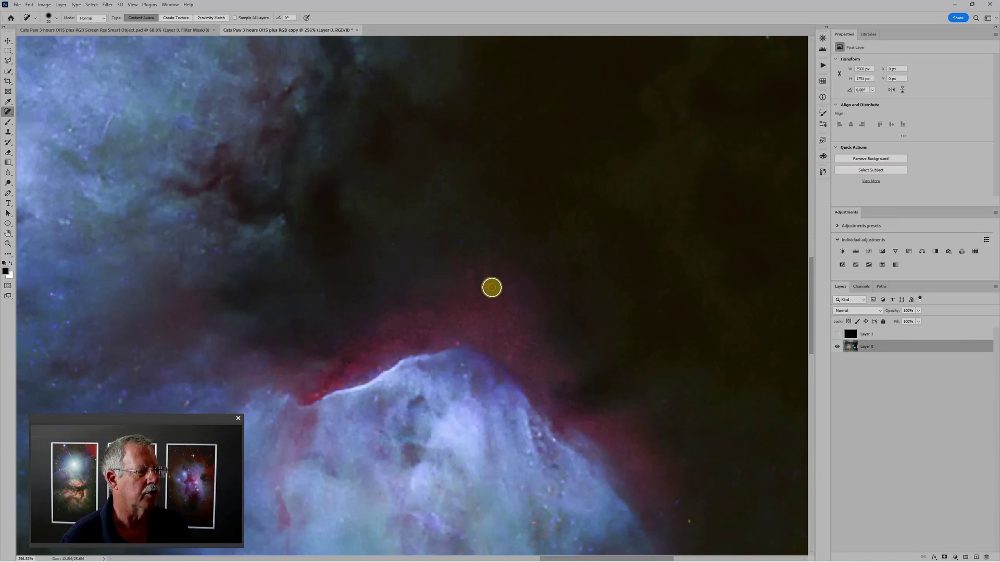
left_click(463, 243)
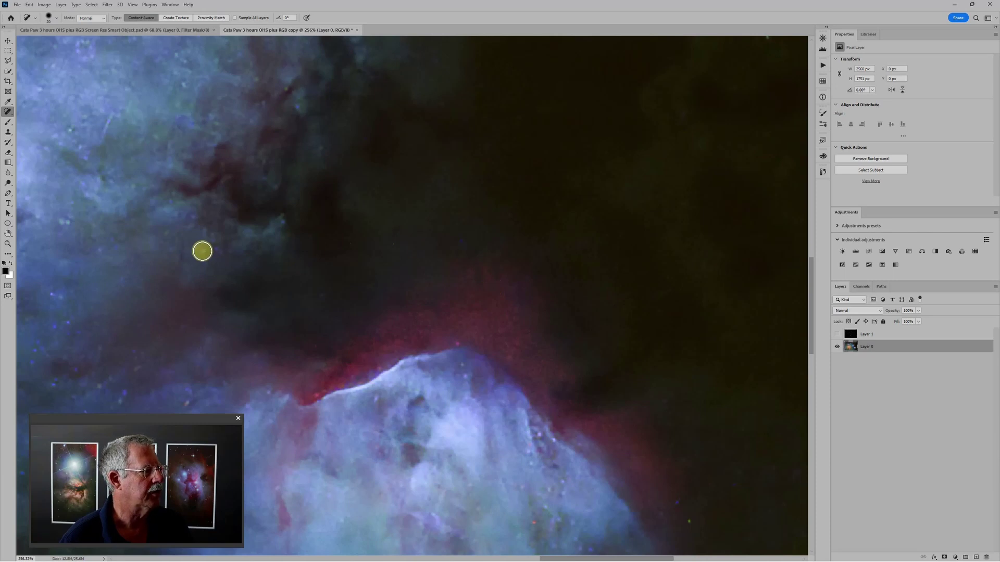
Step: Heal the remaining star spots, including the red dot lower on the nebula
left_click(455, 338)
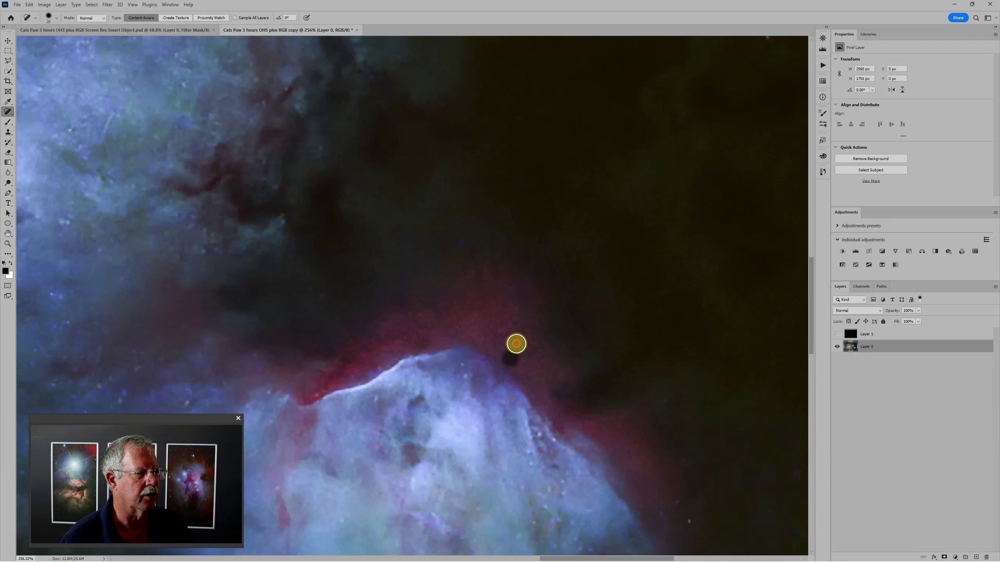
left_click(516, 342)
scroll(690, 480, "down", 1)
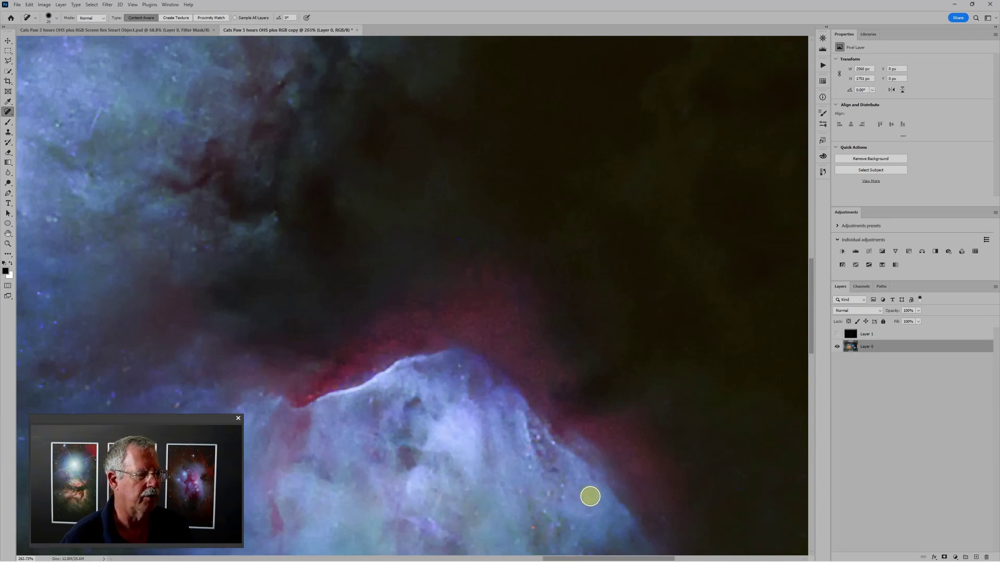
left_click(533, 528)
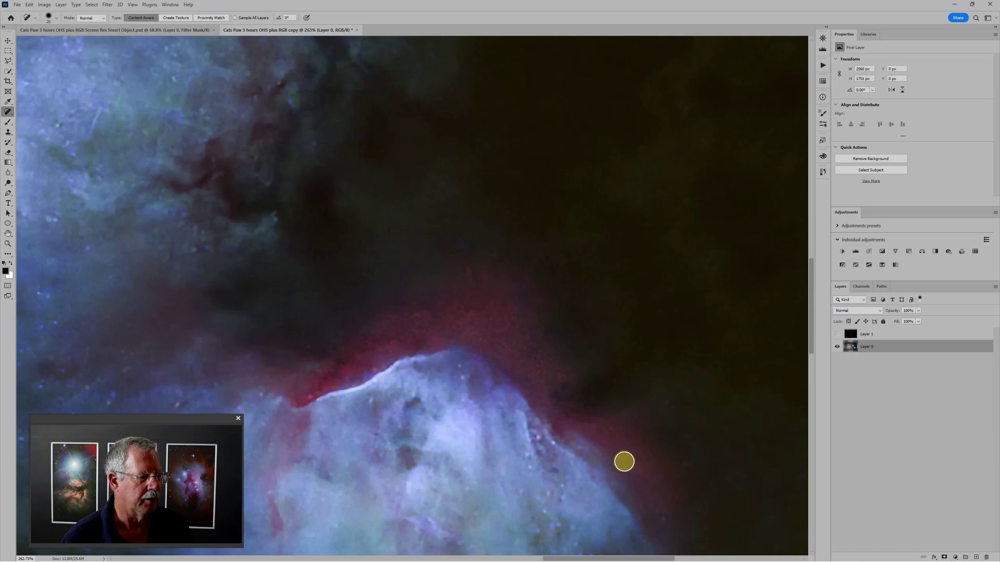
scroll(651, 395, "down", 15)
scroll(420, 300, "up", 6)
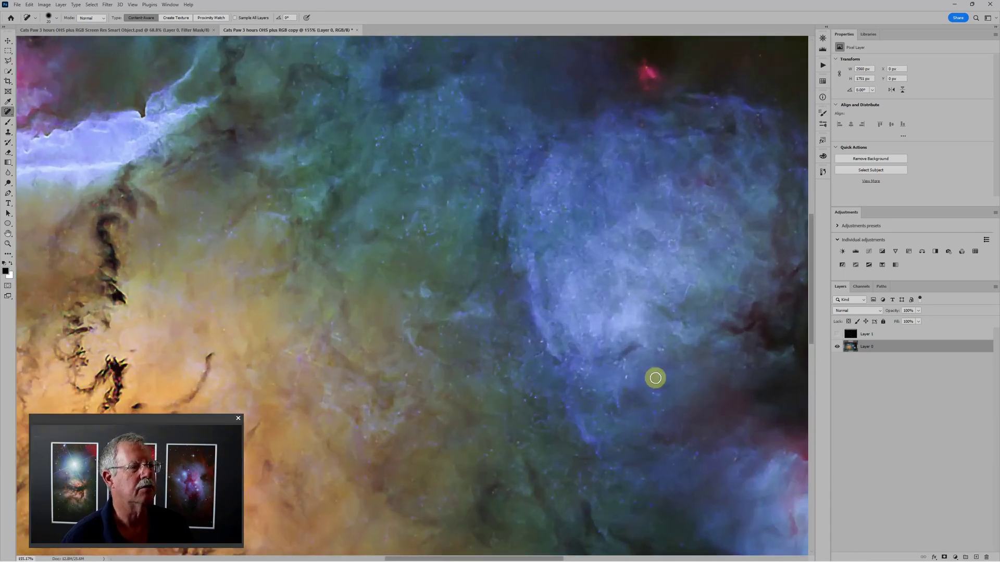
Step: Duplicate Layer 0 into Layer 0 copy with Ctrl+J and zoom in on the nebula
scroll(449, 253, "down", 10)
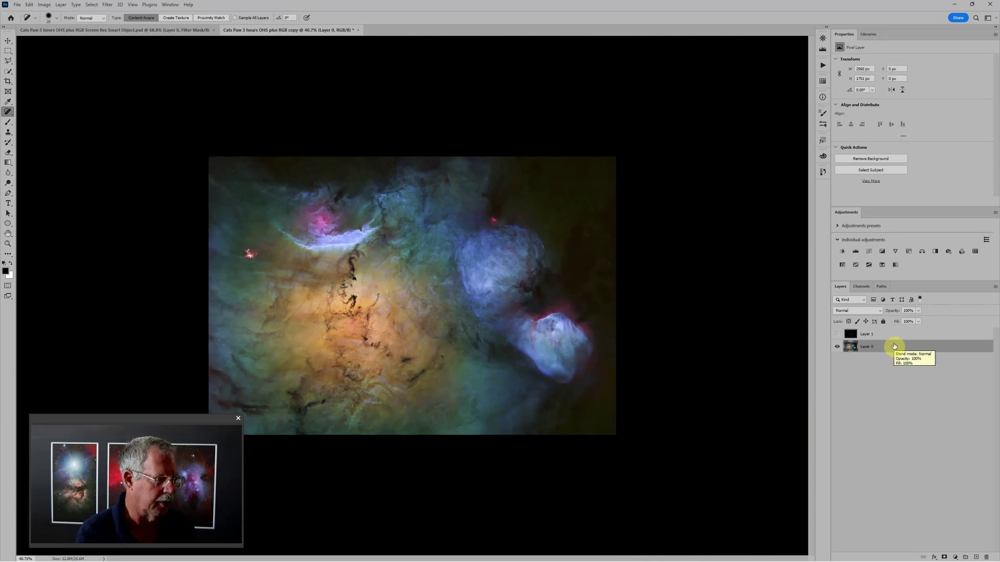
key("ctrl+j")
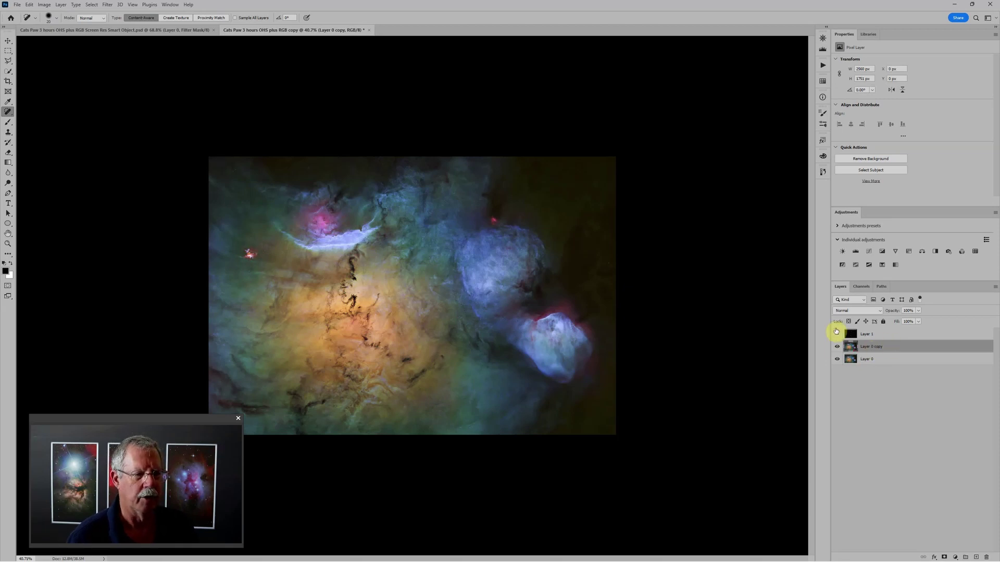
scroll(380, 289, "up", 3)
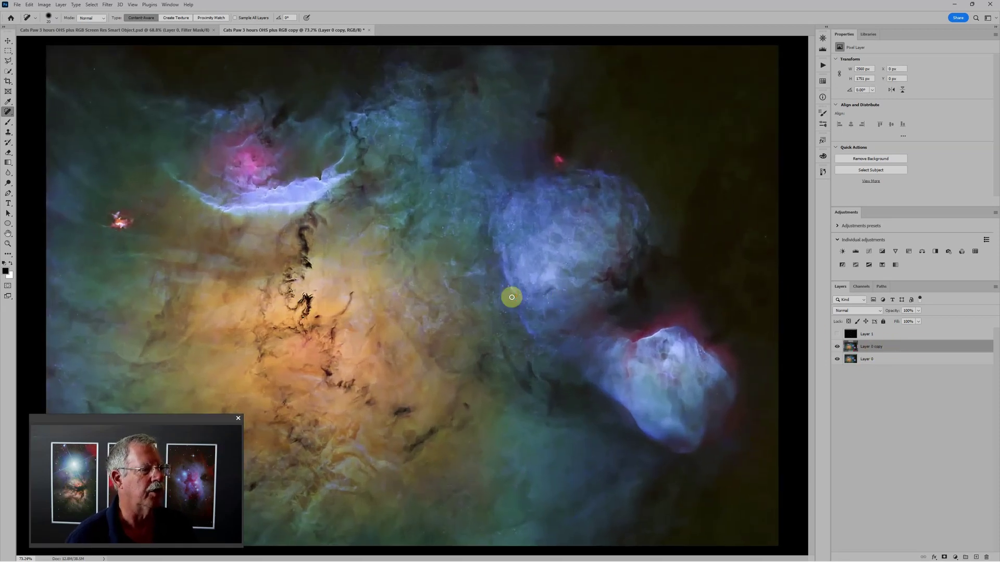
scroll(512, 297, "up", 4)
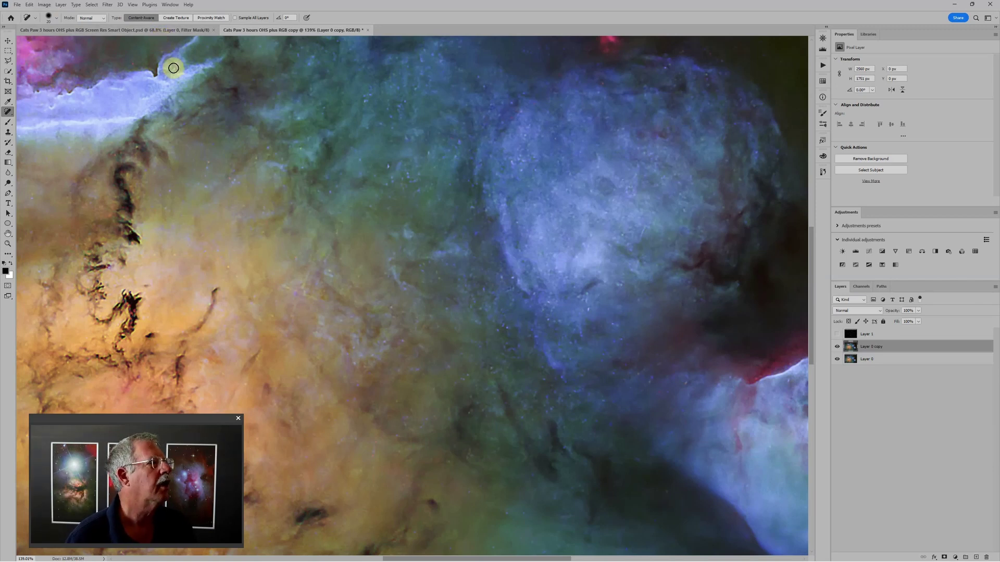
Step: Apply a Dust & Scratches filter with Threshold 0 to Layer 0 copy
left_click(108, 5)
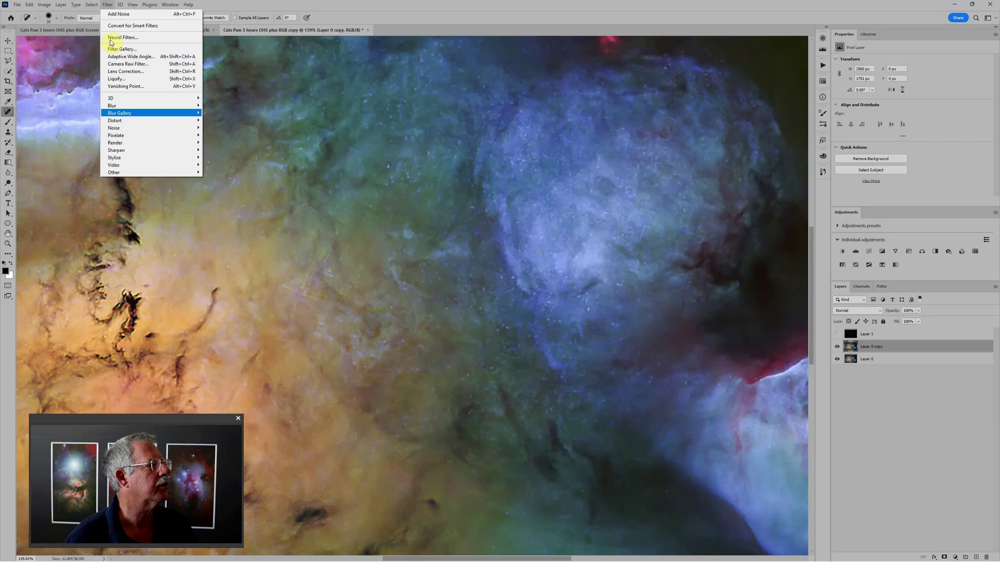
mouse_move(124, 131)
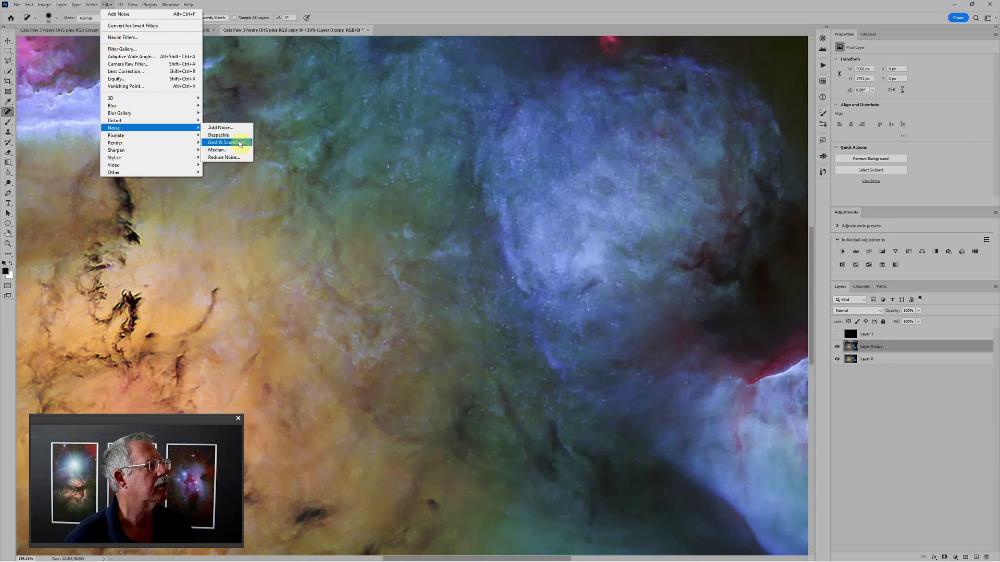
left_click(226, 143)
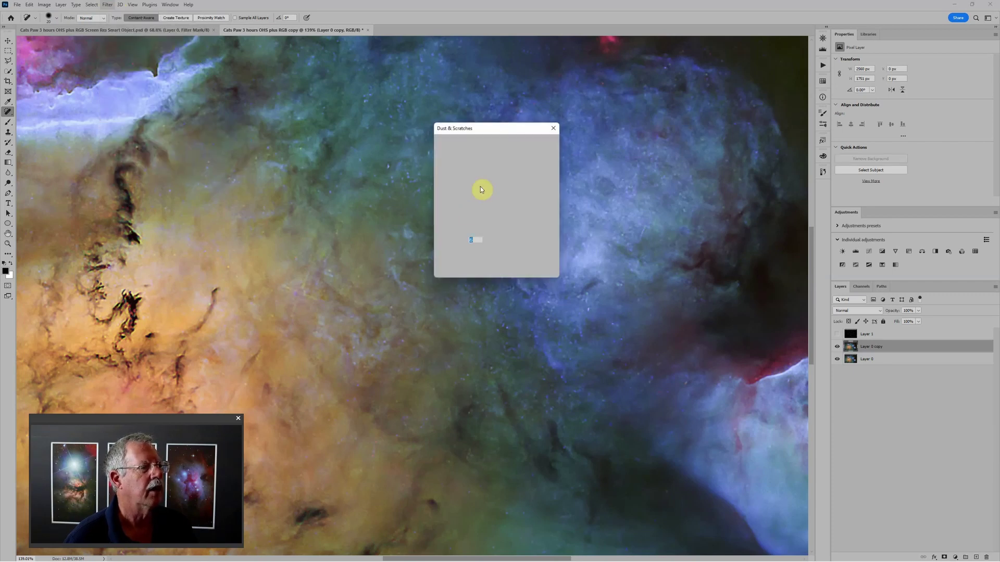
left_click_drag(482, 128, 577, 189)
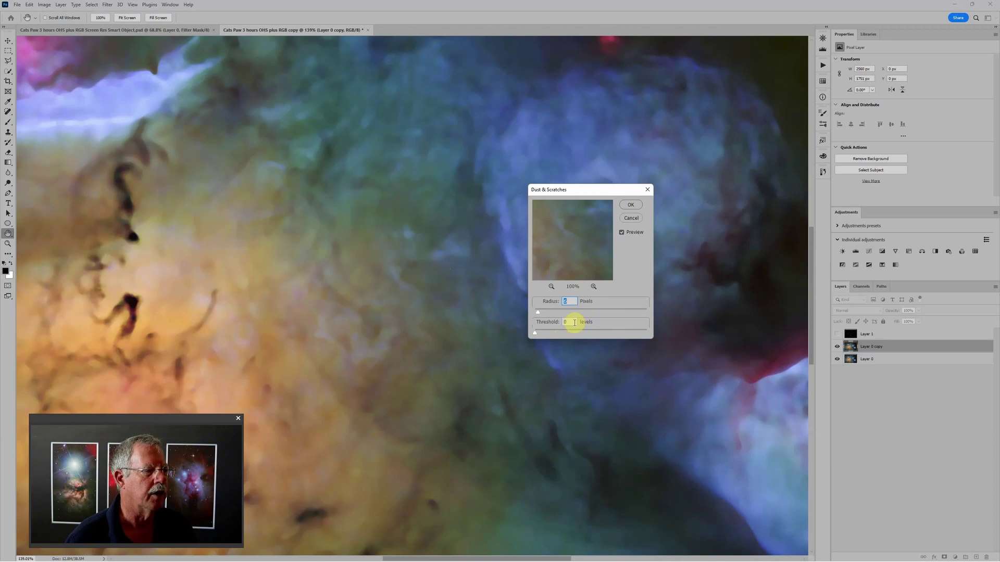
left_click(633, 206)
key("j")
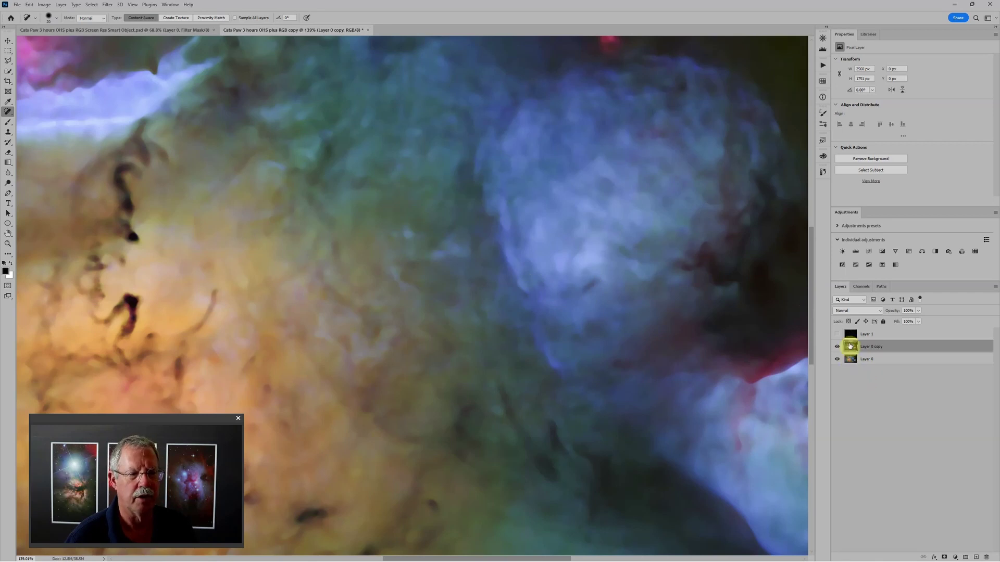
Step: Add a layer mask to Layer 0 copy and invert it to black
scroll(482, 249, "down", 2)
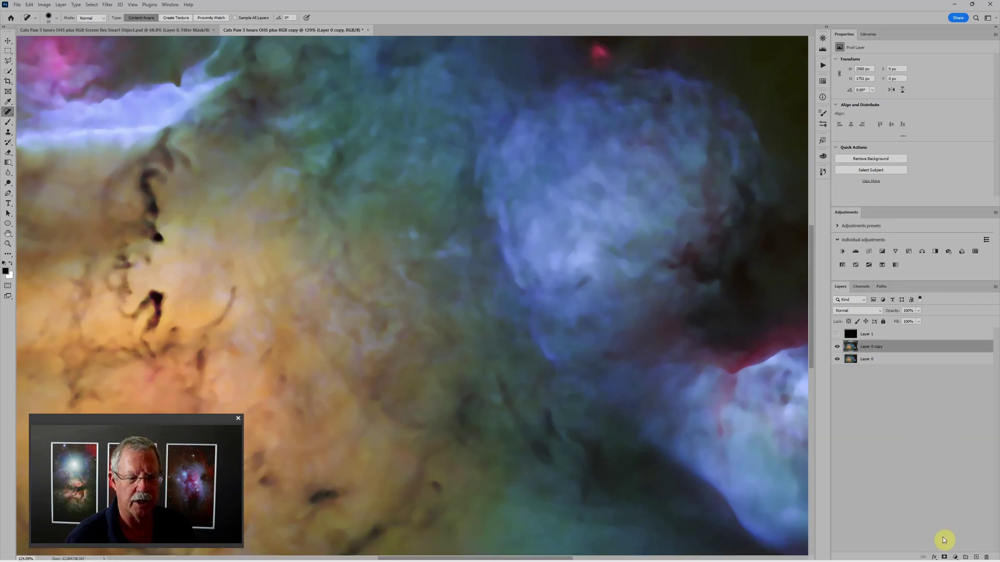
left_click(944, 557)
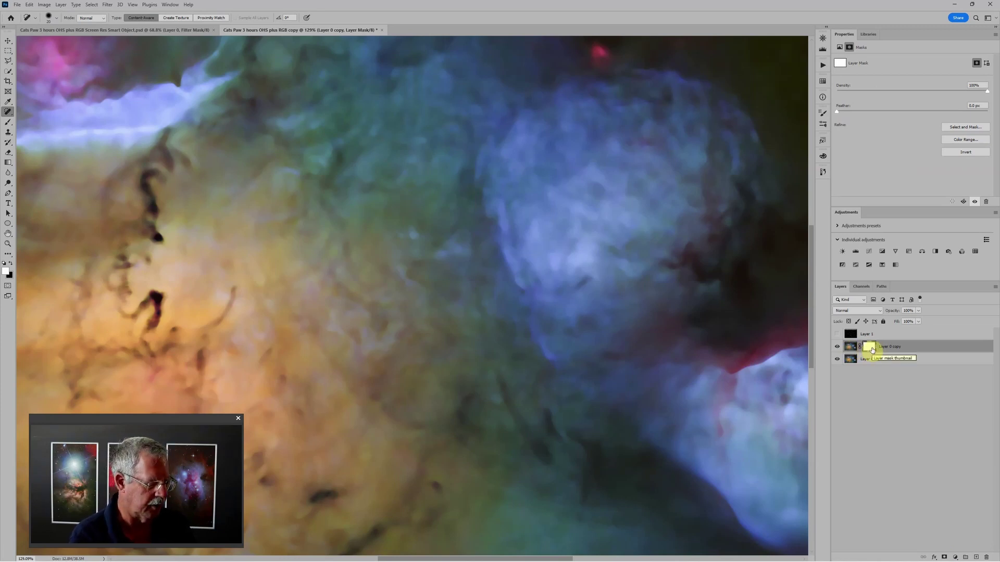
key("ctrl+i")
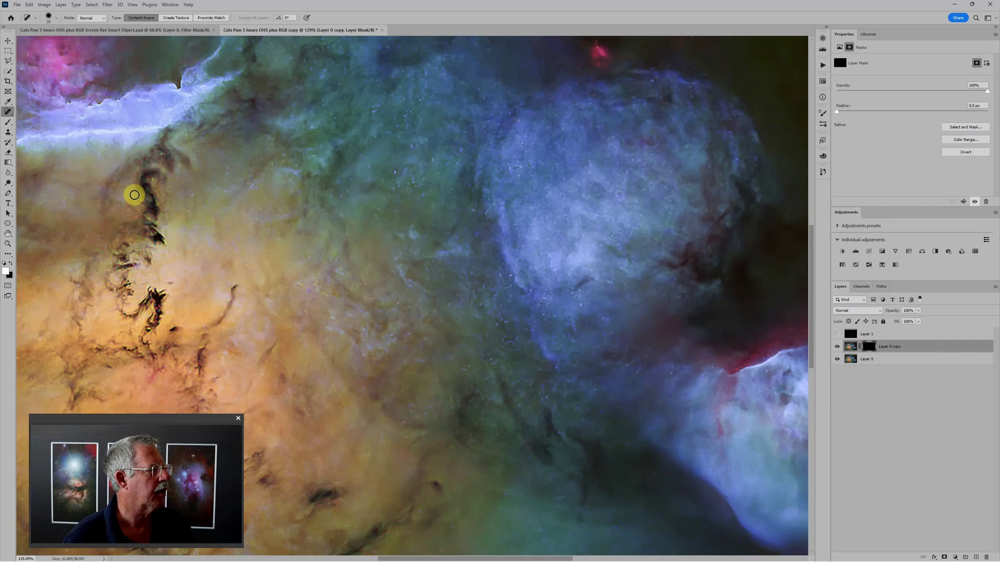
Step: Paint white on the mask with a 125-pixel brush over the blue nebula
key("b")
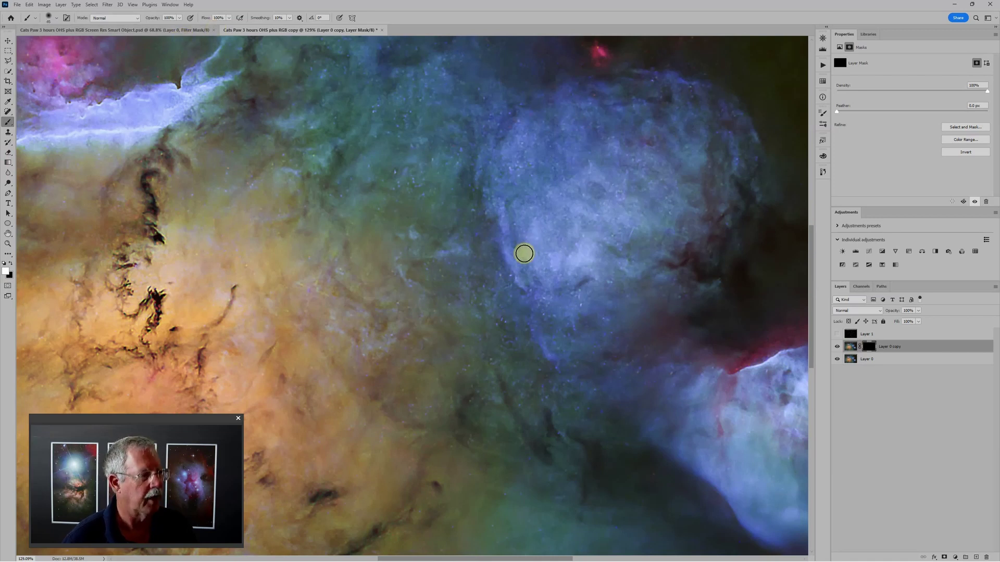
key("bracketright")
key("bracketright")
key("bracketright")
key("bracketright")
key("bracketright")
key("bracketright")
key("bracketright")
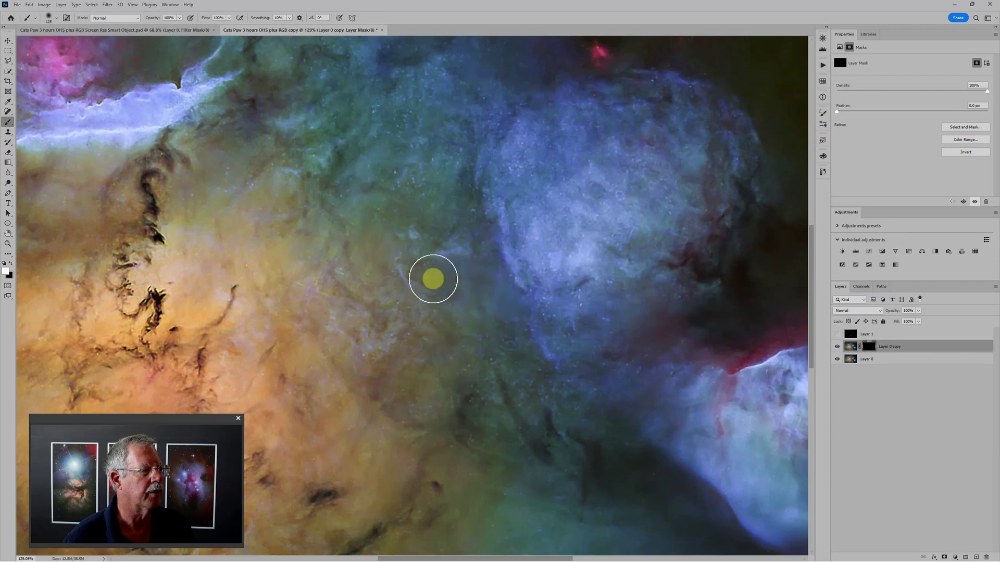
mouse_move(521, 286)
left_mouse_down()
mouse_move(531, 290)
mouse_move(538, 274)
mouse_move(578, 281)
mouse_move(567, 322)
left_mouse_up()
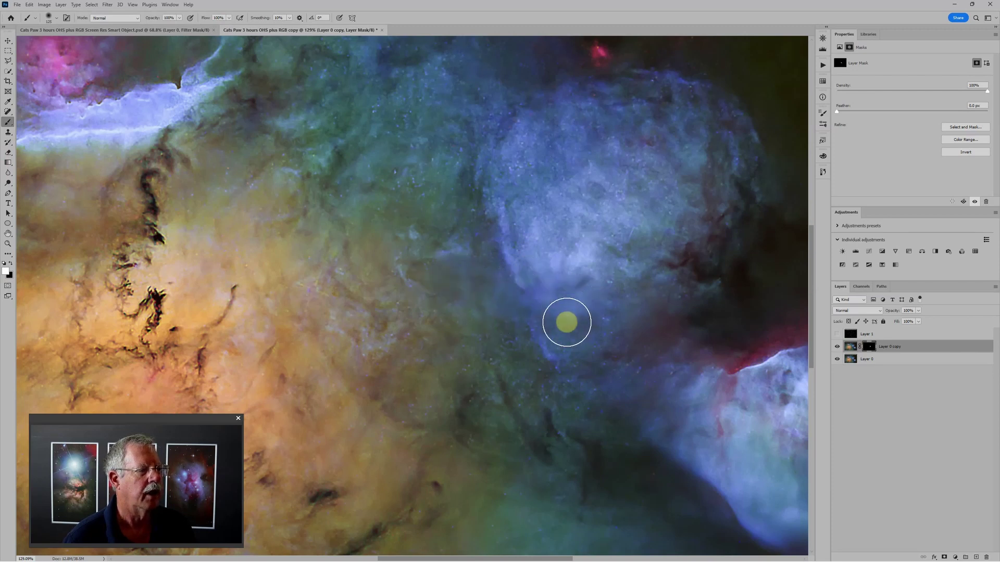
scroll(508, 306, "up", 2)
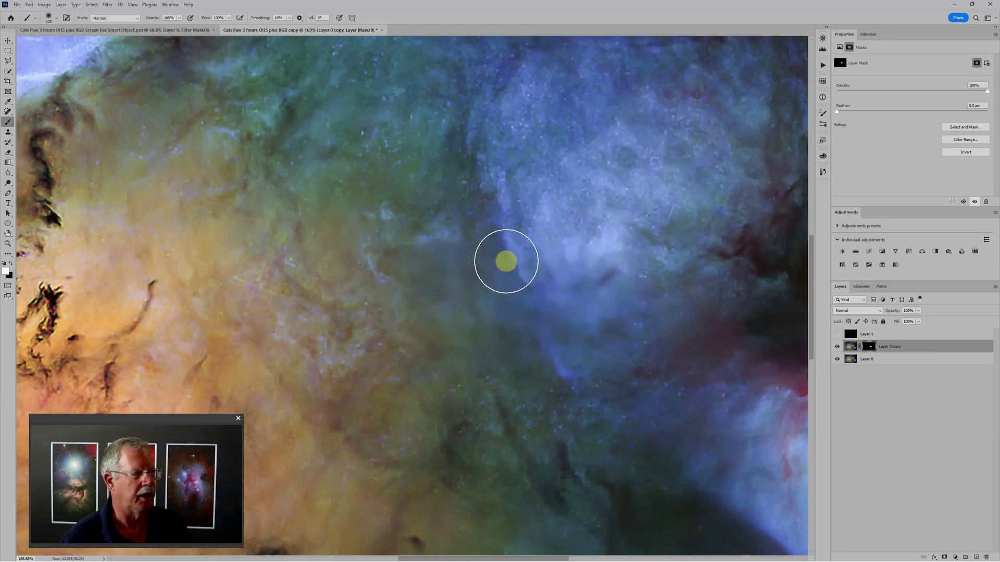
Step: Add 2.53% Gaussian noise to Layer 0 copy
left_click(108, 5)
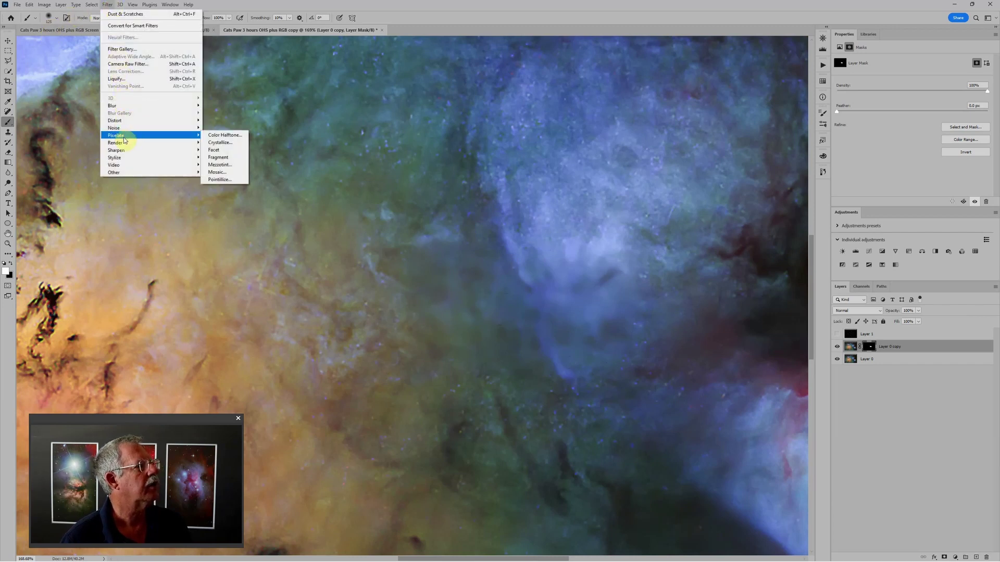
mouse_move(135, 129)
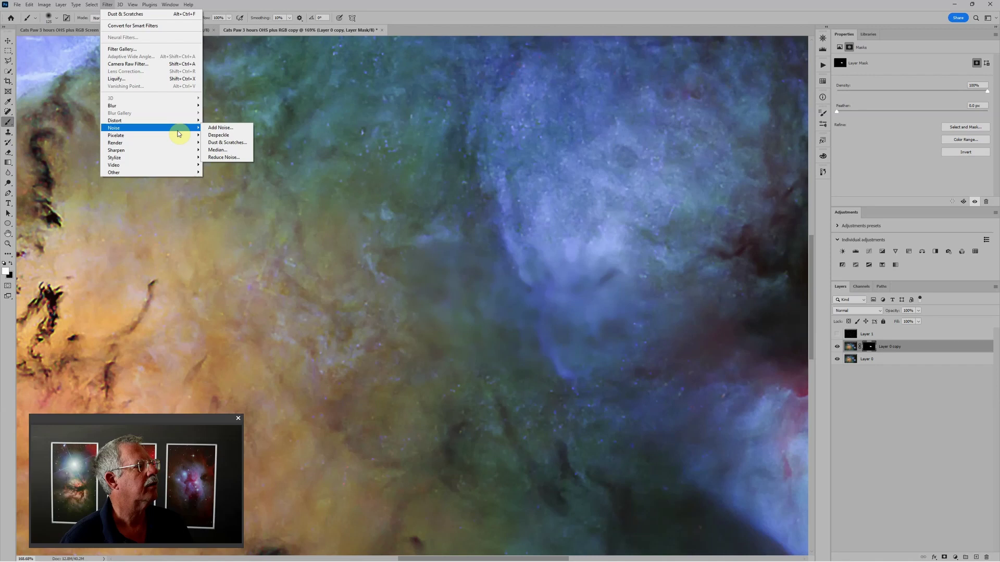
left_click(241, 128)
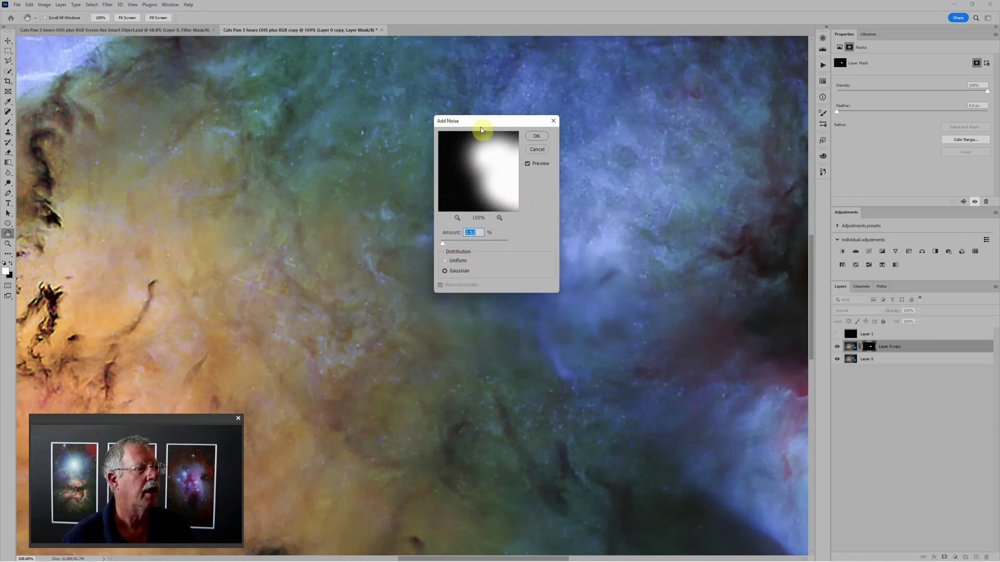
left_click_drag(480, 122, 594, 129)
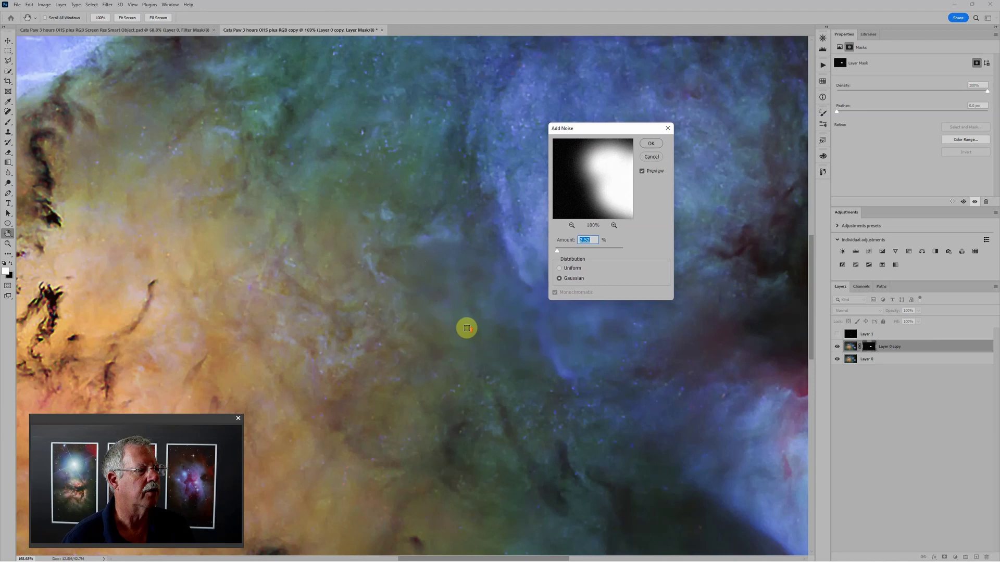
scroll(477, 309, "up", 1)
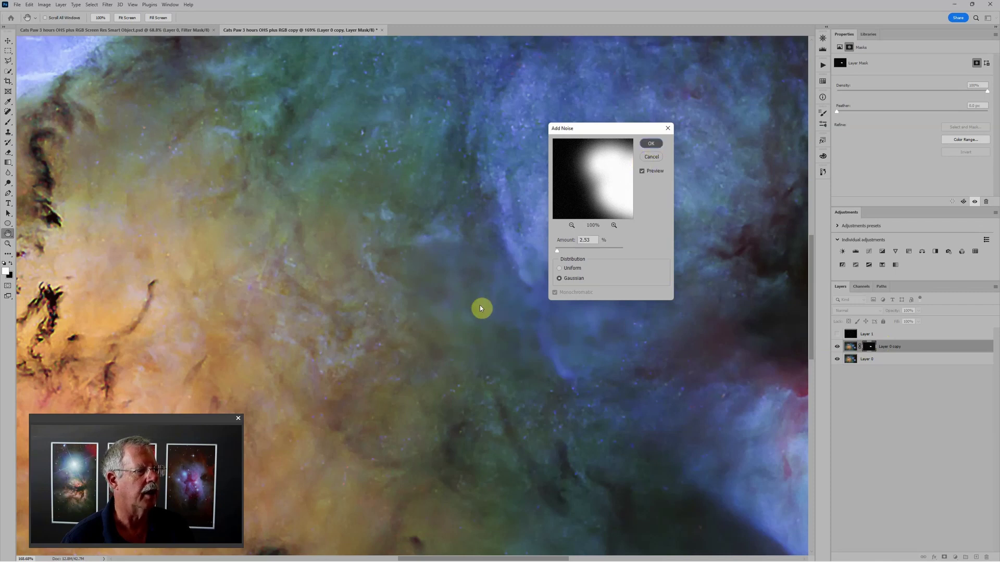
key("Return")
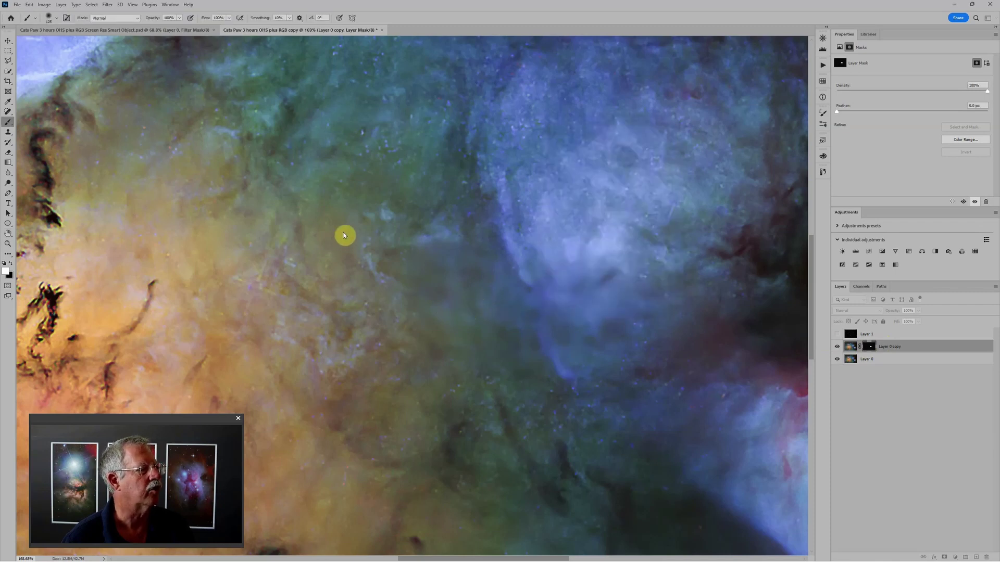
Step: Paint more of the mask over the nebula and turn Layer 0's visibility on
left_click_drag(357, 246, 429, 283)
scroll(430, 283, "up", 5)
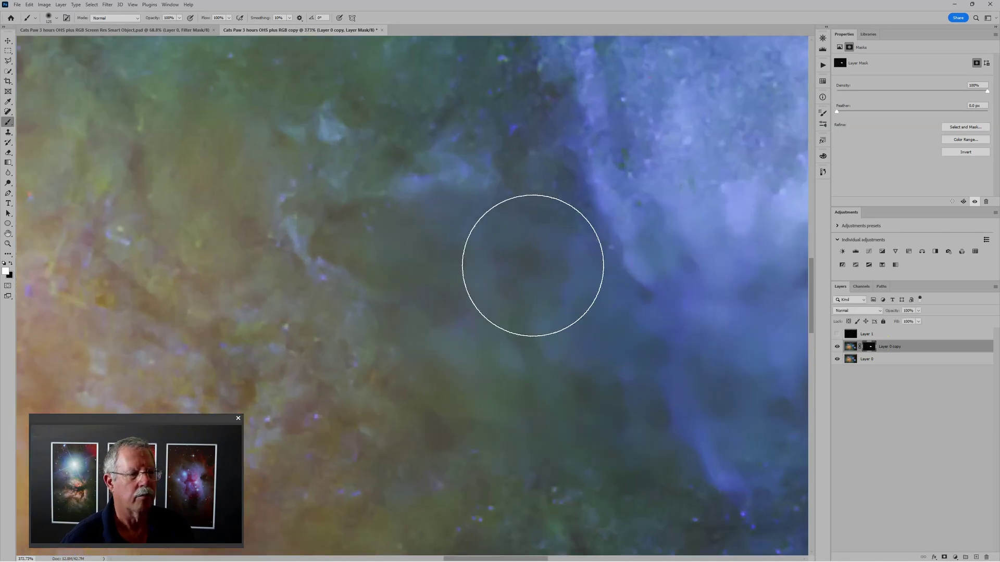
scroll(477, 280, "up", 1)
scroll(472, 283, "up", 1)
scroll(474, 283, "down", 3)
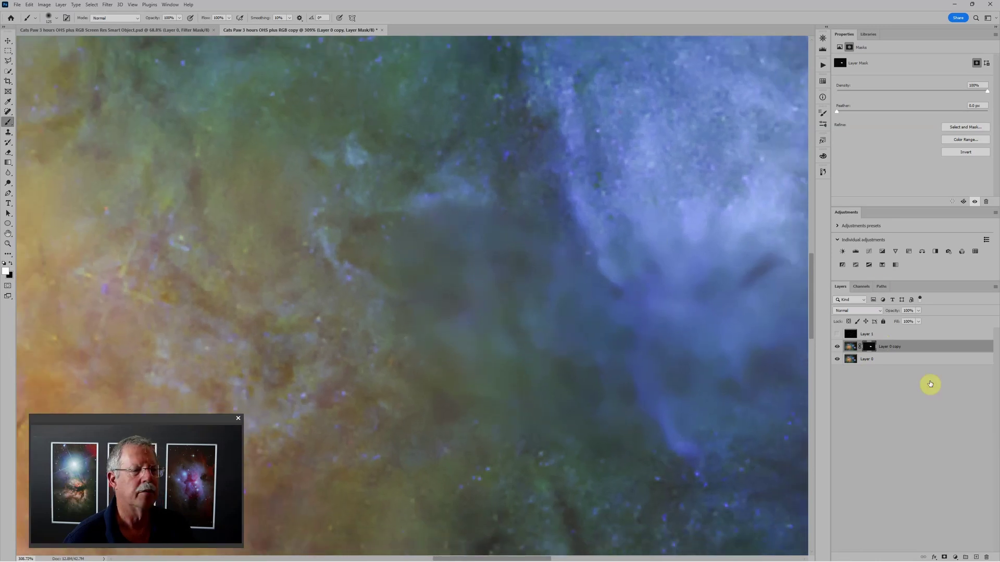
left_click(837, 359)
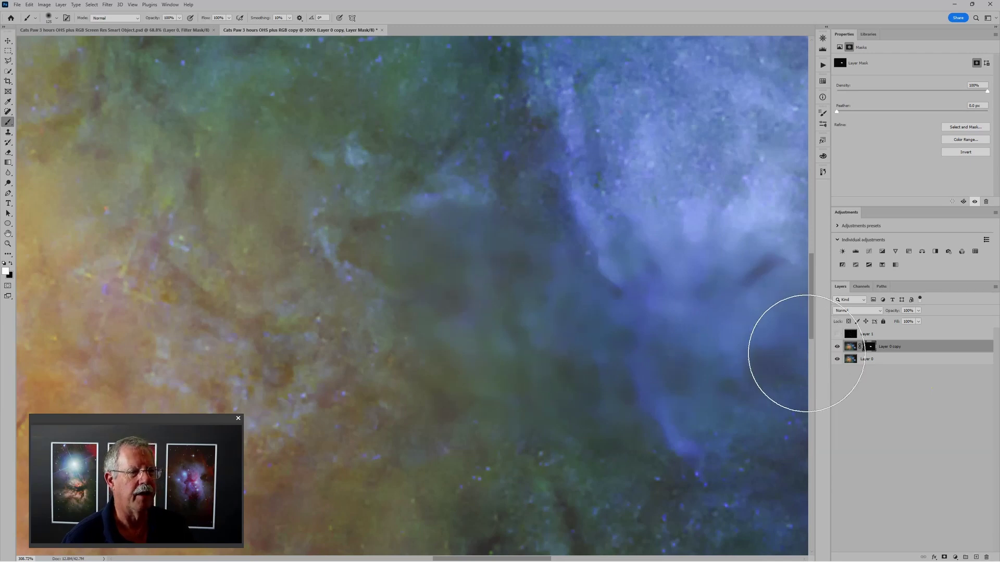
Step: Revert to the pre-noise state in History and reapply Add Noise at 4%
left_click(822, 171)
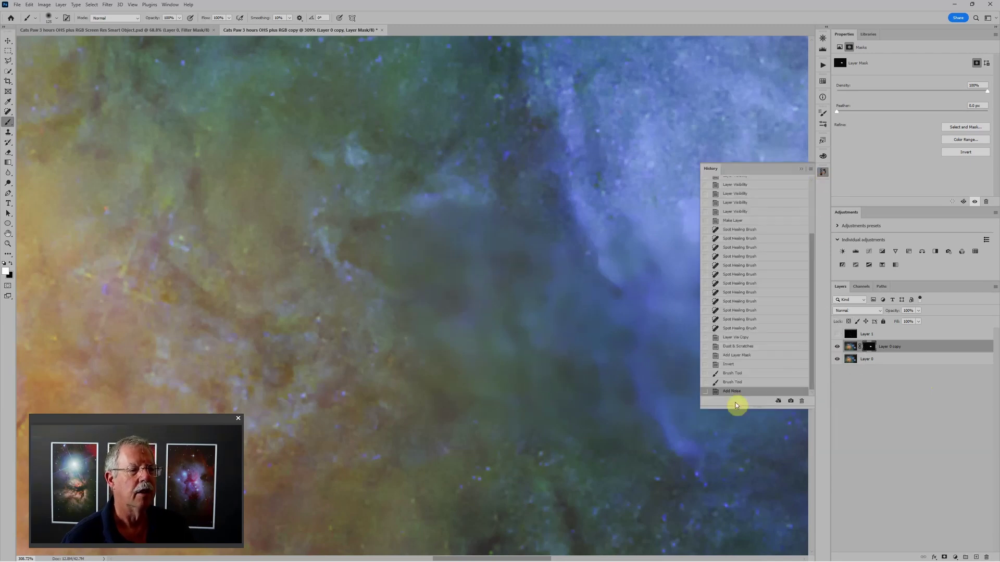
left_click(734, 383)
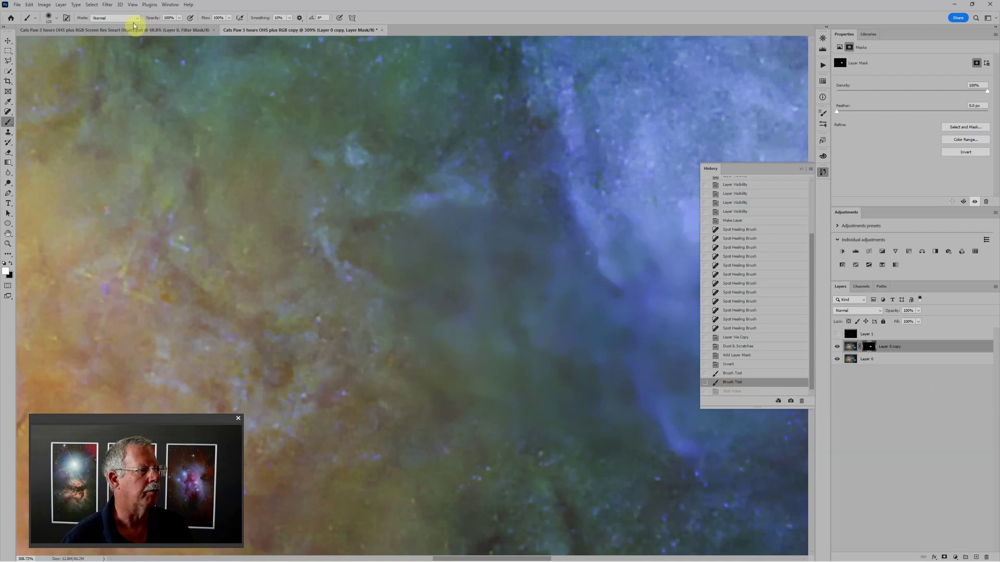
left_click(104, 5)
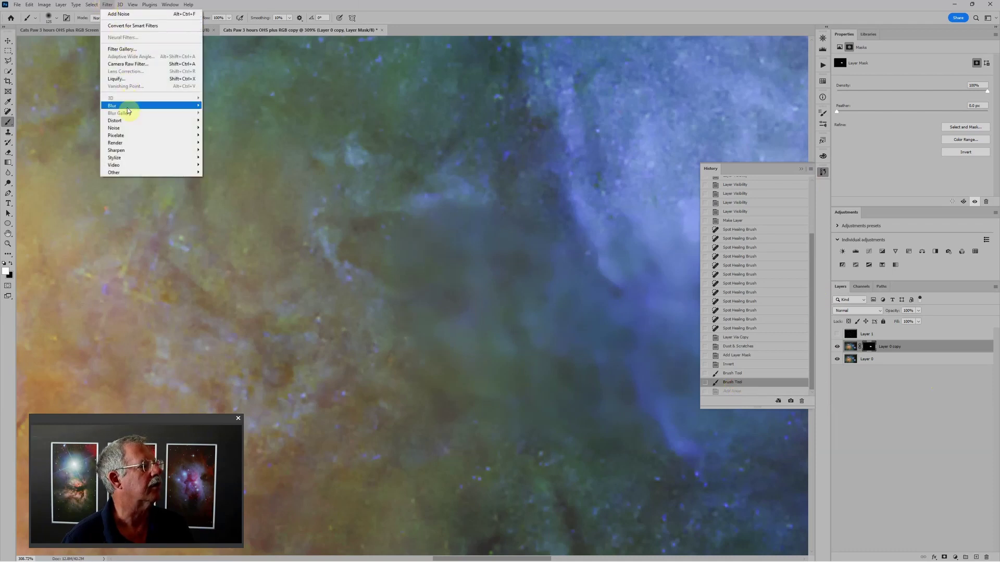
mouse_move(126, 106)
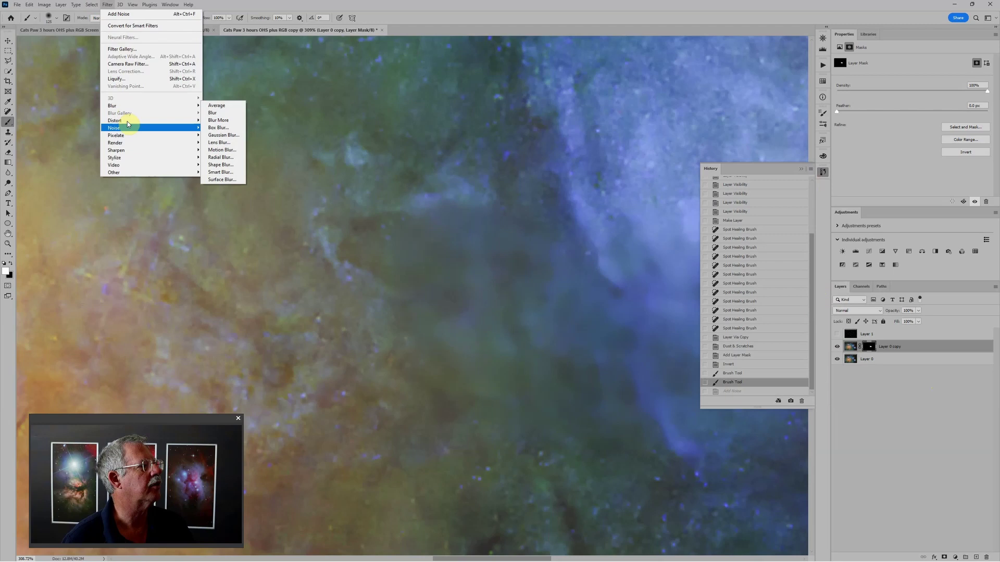
mouse_move(128, 127)
left_click(218, 128)
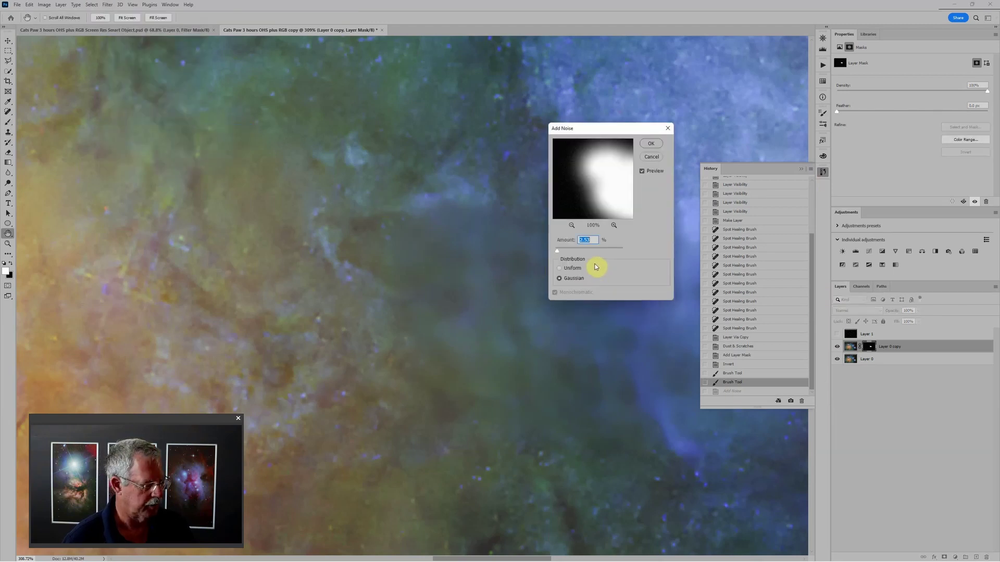
type("4")
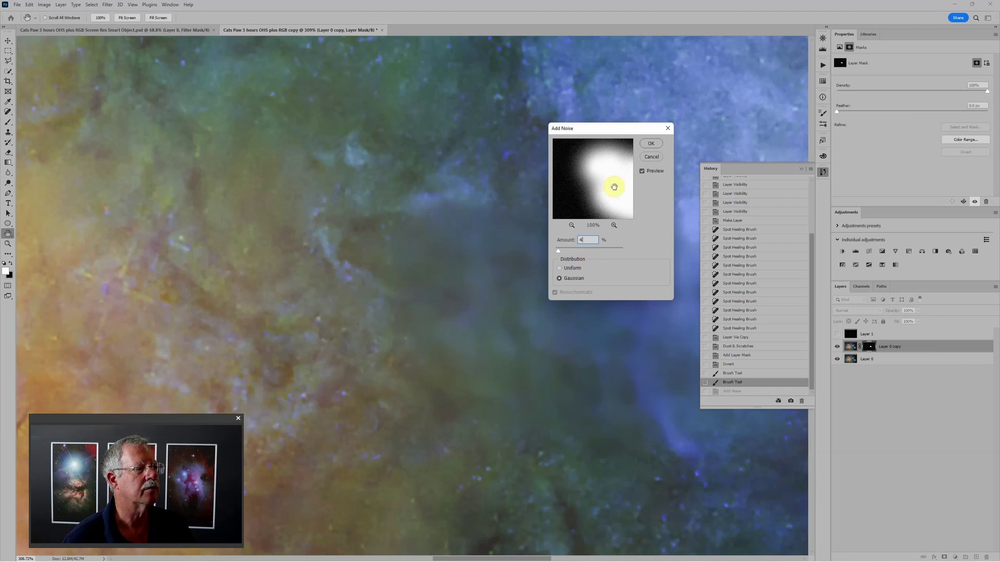
left_click(651, 144)
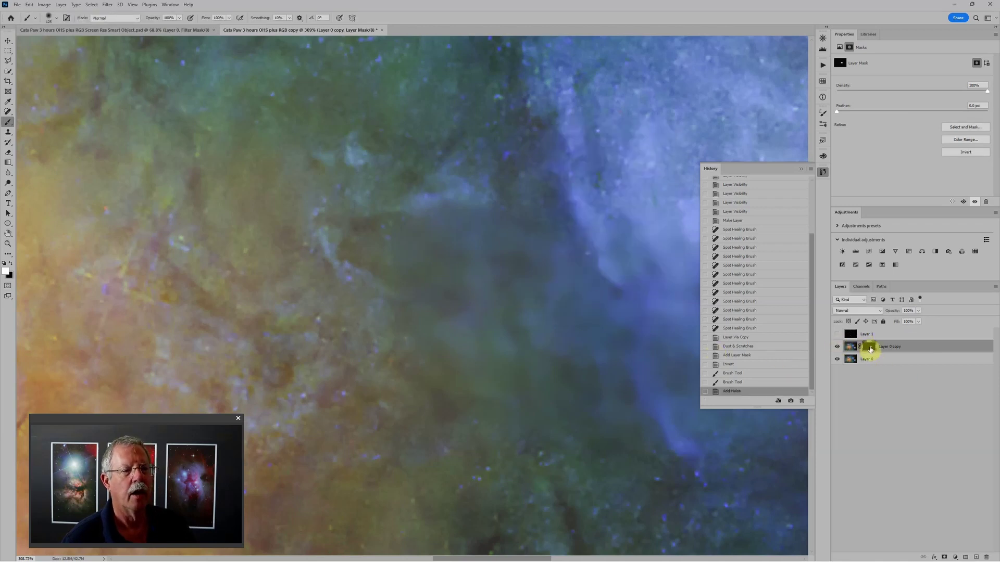
Step: Undo the 4% noise, target Layer 0 copy's pixels, and set Add Noise to 2% monochromatic Gaussian
left_click(731, 381)
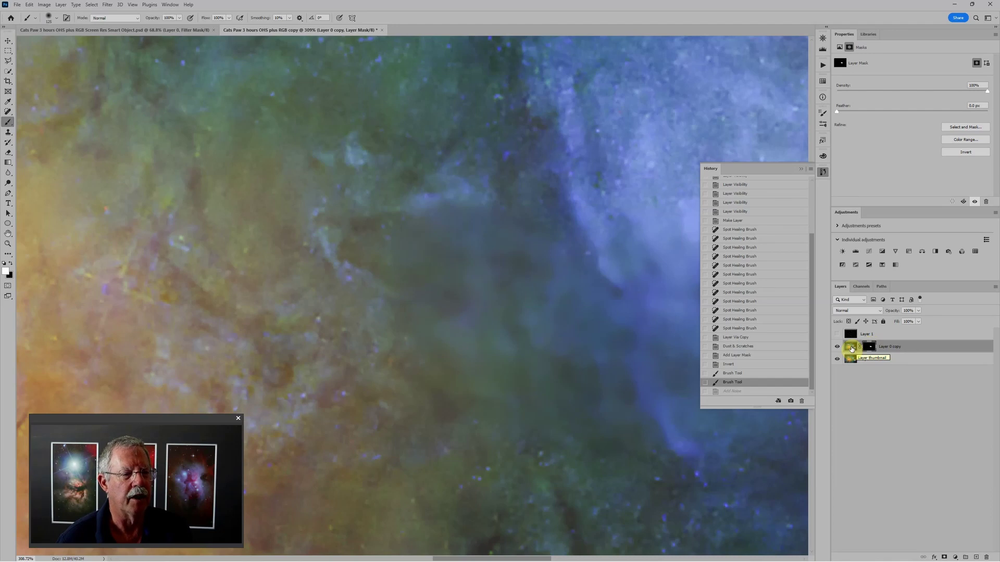
left_click(851, 347)
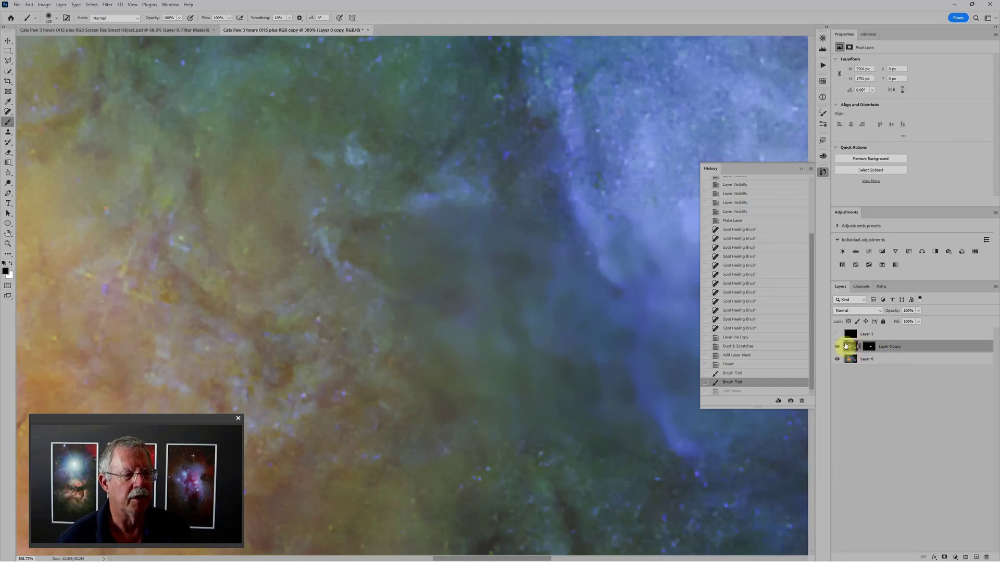
left_click(104, 6)
mouse_move(120, 105)
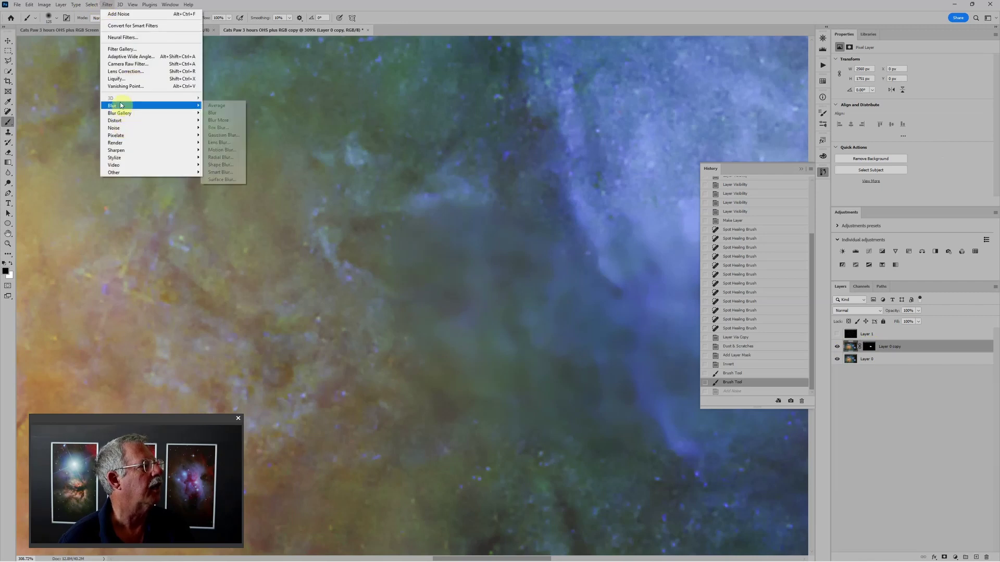
mouse_move(120, 128)
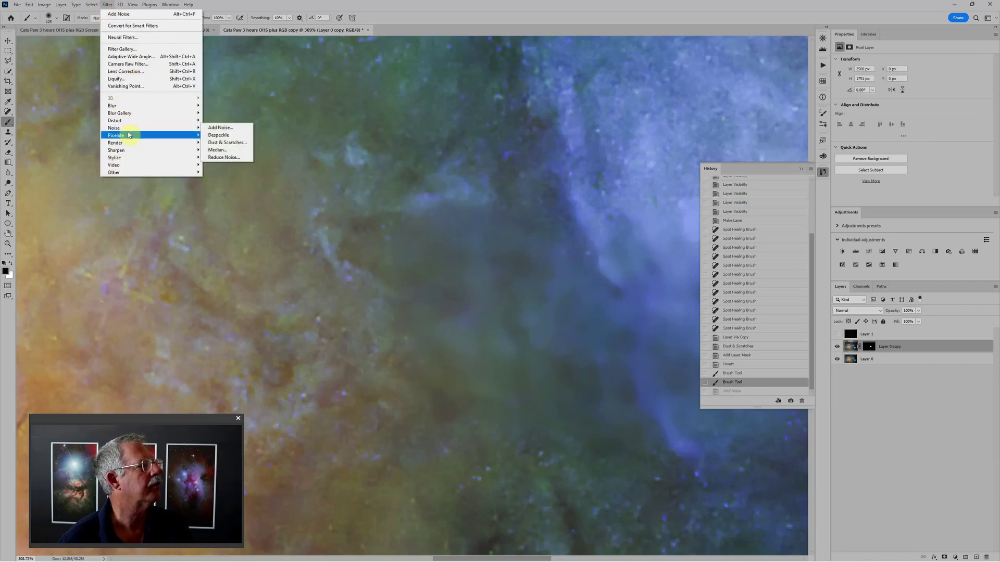
left_click(219, 130)
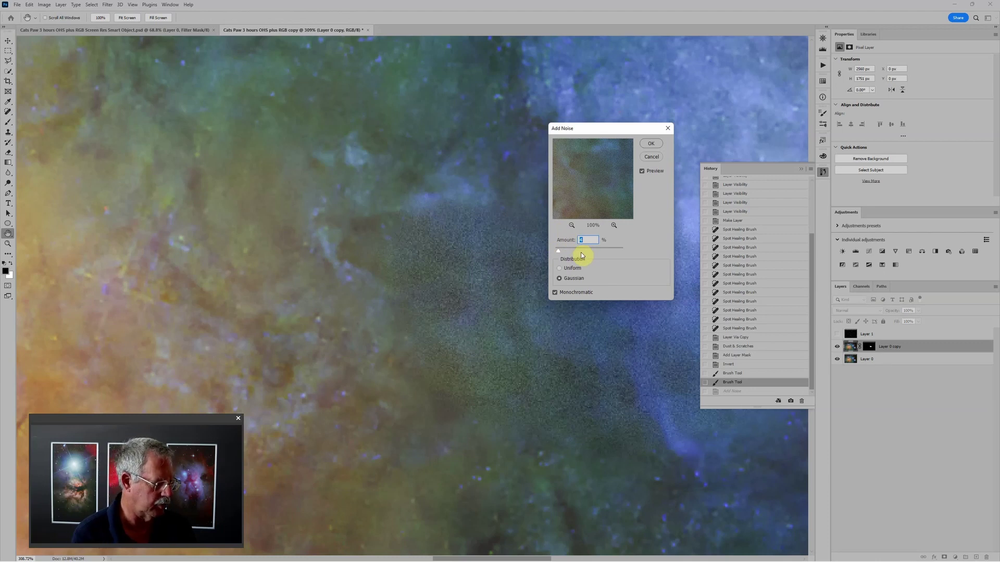
type("2")
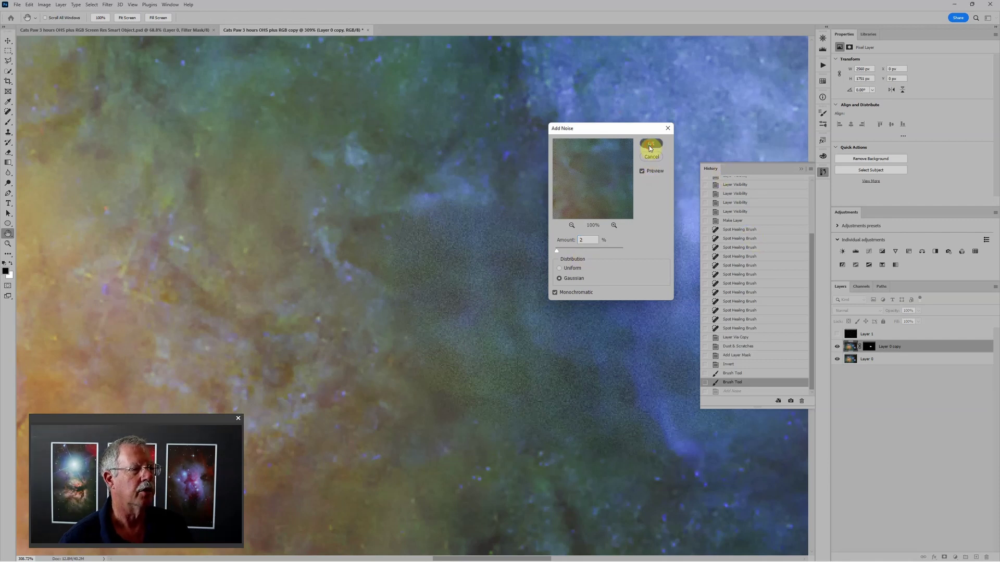
left_click(565, 280)
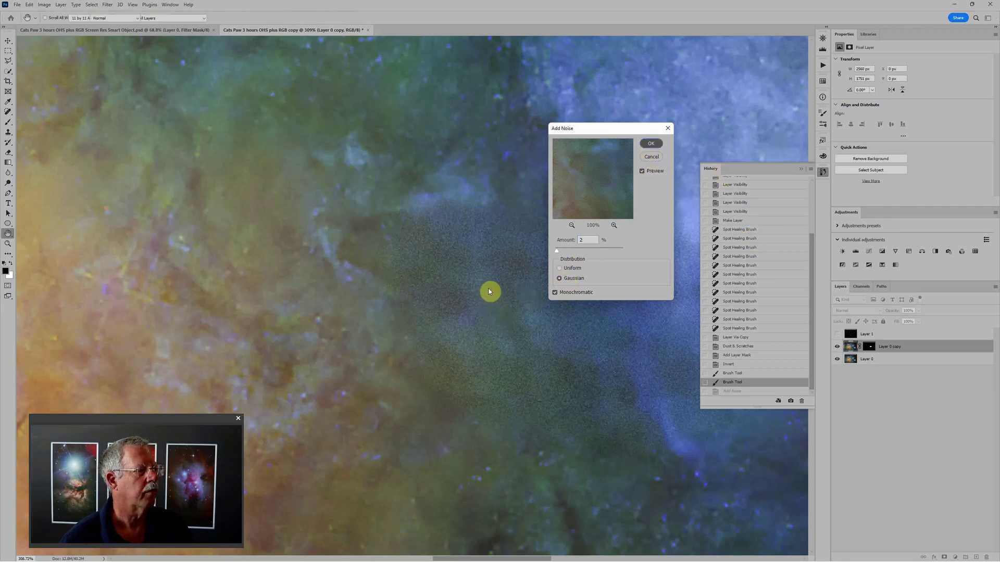
Step: Apply the 2% noise, then fill Layer 0 copy's mask with black
left_click(657, 156)
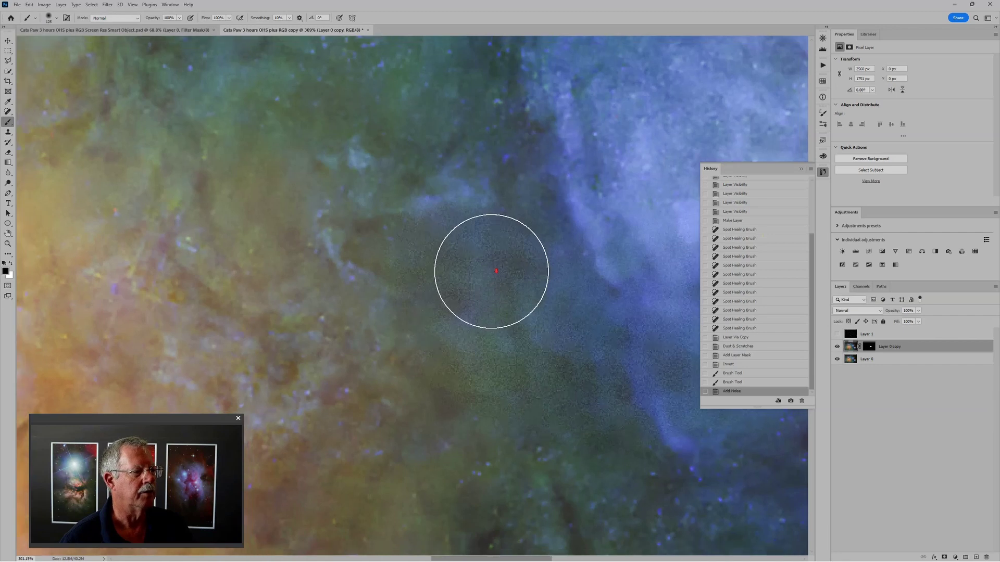
scroll(486, 269, "down", 2)
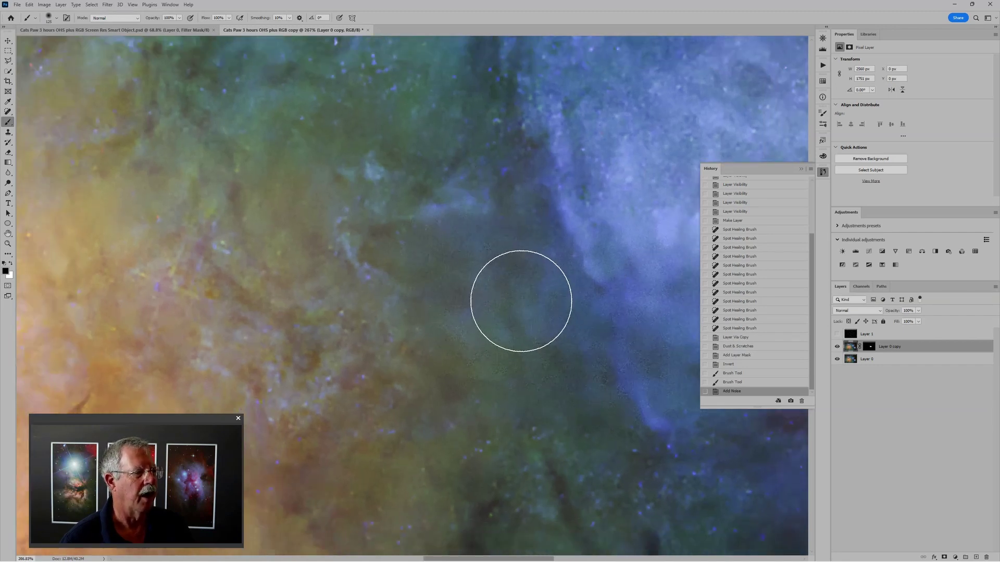
left_click(842, 348)
left_click(869, 347)
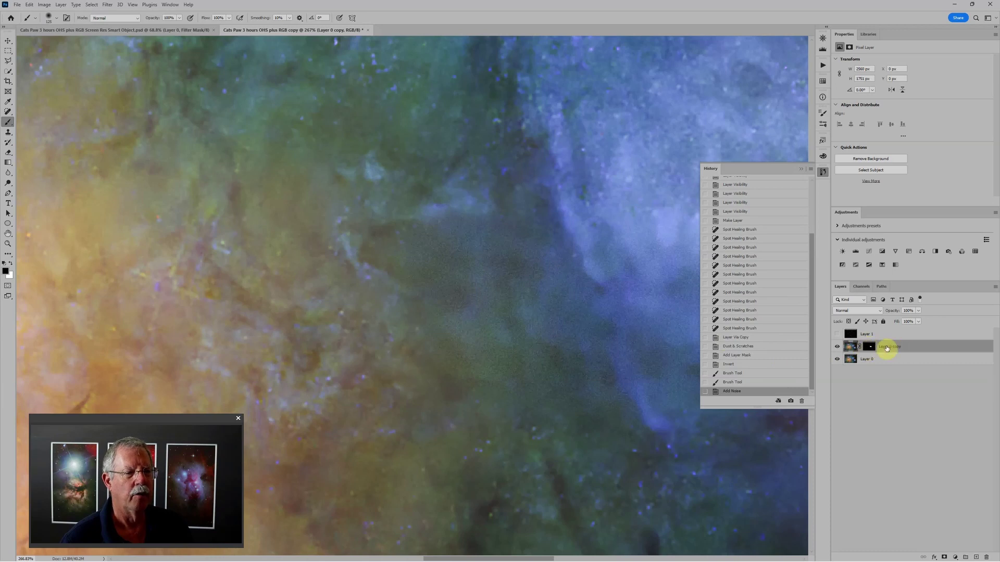
left_click(869, 348)
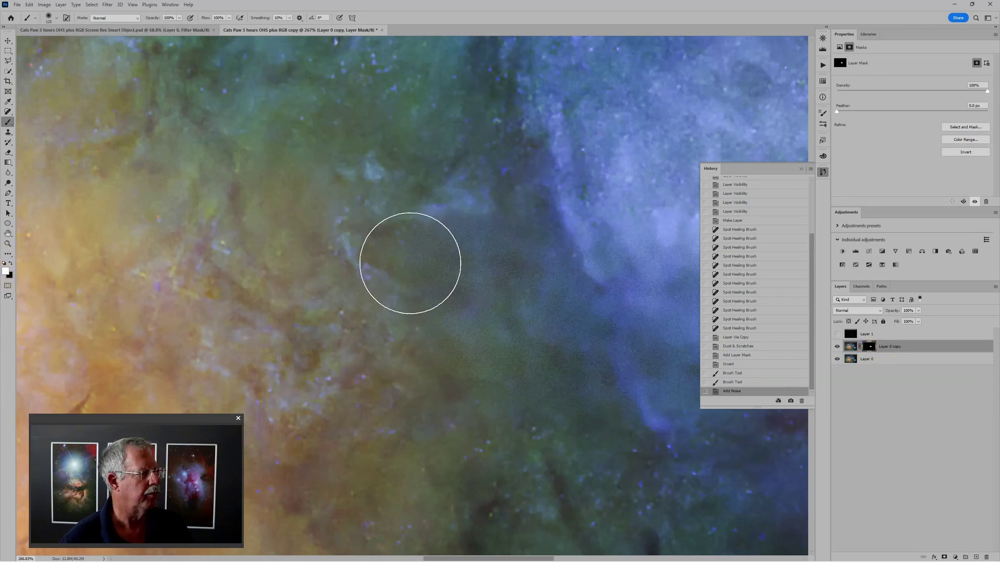
left_click(473, 273)
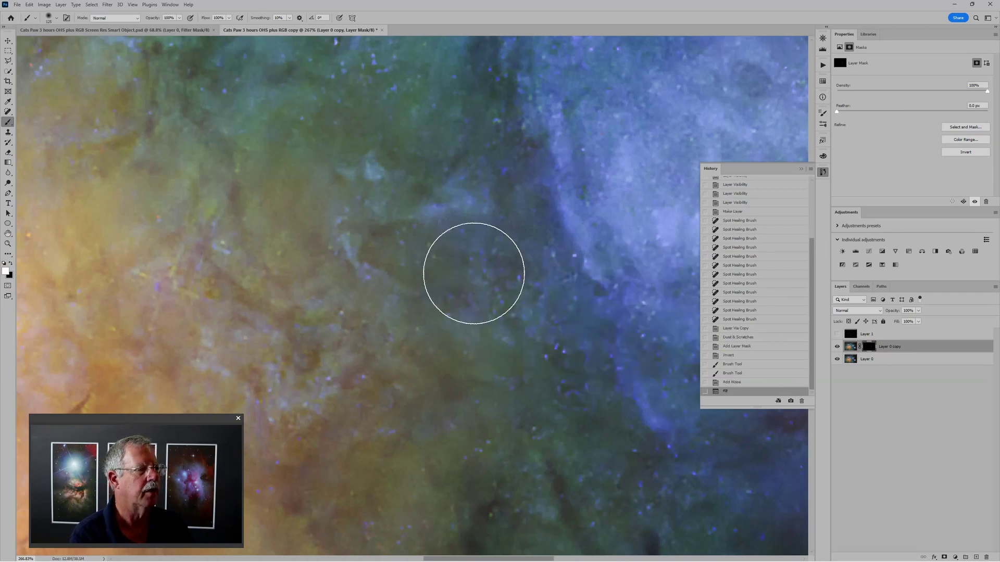
Step: Paint white on the mask with a smaller brush over the blotchy star-removal artifacts
left_click(862, 397)
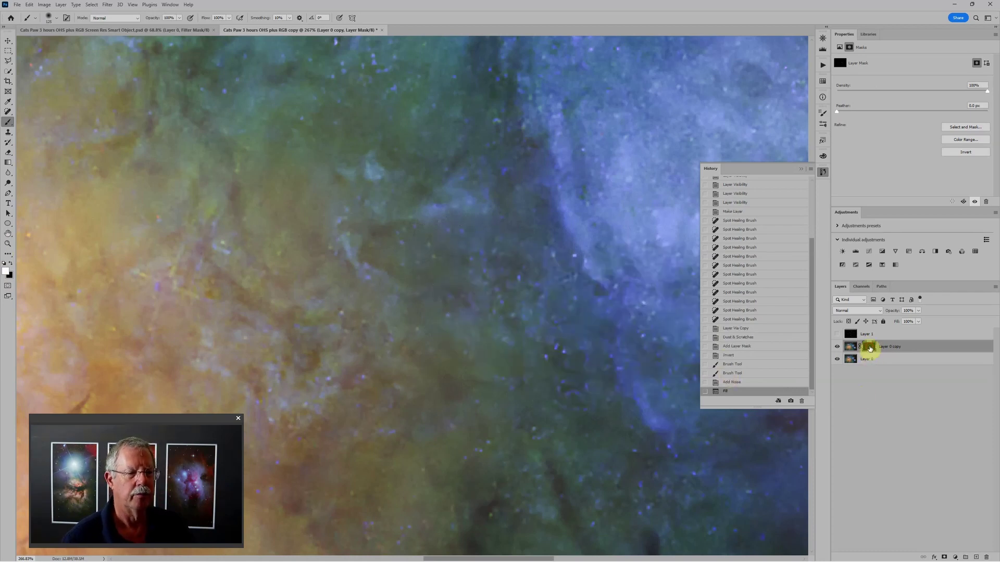
left_click(870, 347)
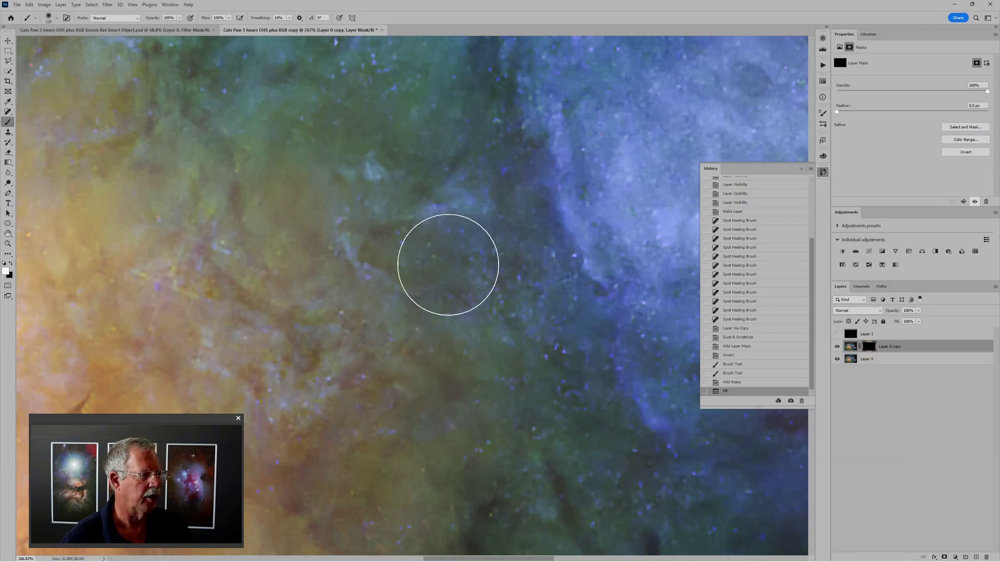
key("bracketleft")
key("bracketleft")
key("bracketleft")
key("bracketleft")
key("bracketleft")
key("bracketleft")
key("bracketleft")
mouse_move(415, 248)
left_mouse_down()
mouse_move(444, 303)
mouse_move(428, 243)
mouse_move(431, 252)
mouse_move(401, 246)
mouse_move(563, 257)
mouse_move(499, 290)
mouse_move(480, 276)
mouse_move(549, 310)
mouse_move(573, 288)
mouse_move(647, 304)
mouse_move(598, 341)
mouse_move(529, 357)
mouse_move(297, 290)
mouse_move(395, 348)
mouse_move(413, 330)
mouse_move(334, 218)
mouse_move(323, 250)
mouse_move(301, 125)
mouse_move(335, 36)
mouse_move(310, 60)
mouse_move(379, 73)
mouse_move(389, 87)
left_mouse_up()
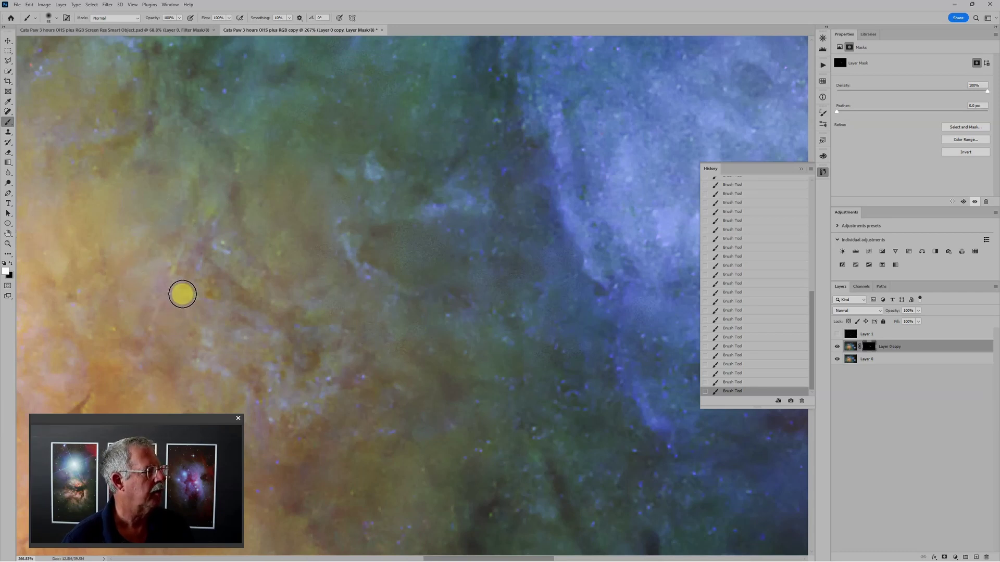
key("bracketleft")
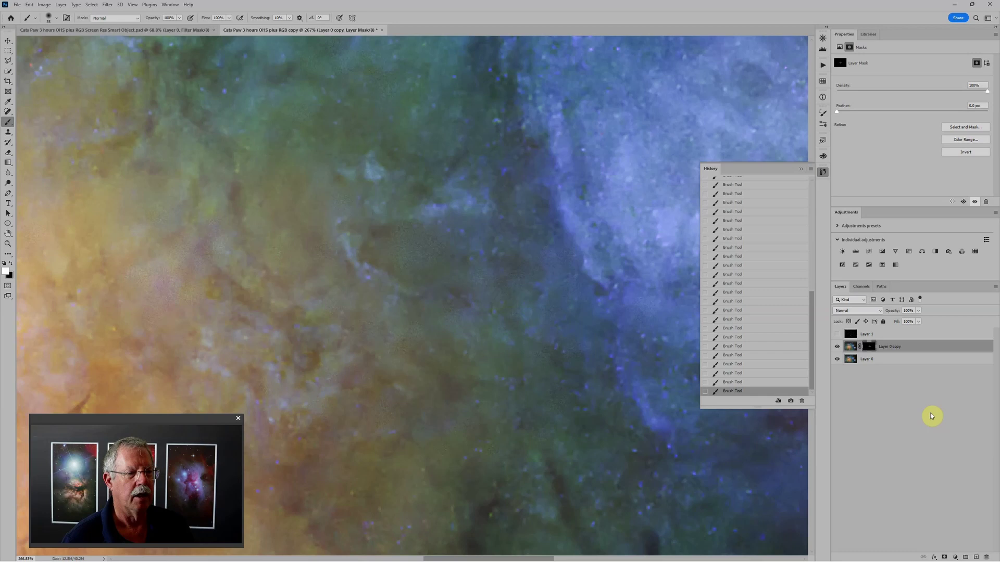
Step: In Smart Object.psd, hide Layer 2, compare smart filters off and on, then return to the copy document
left_click(146, 29)
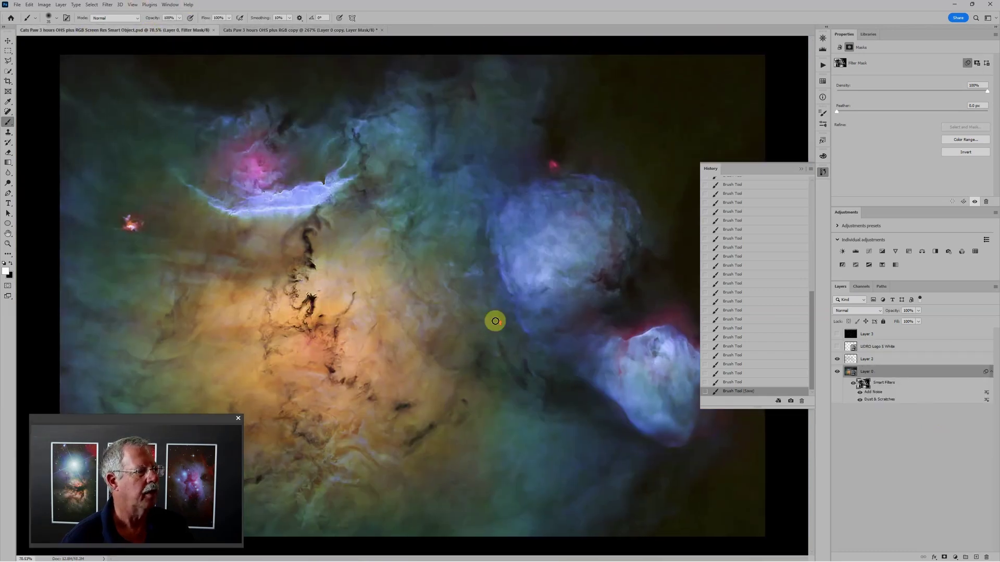
scroll(495, 321, "up", 5)
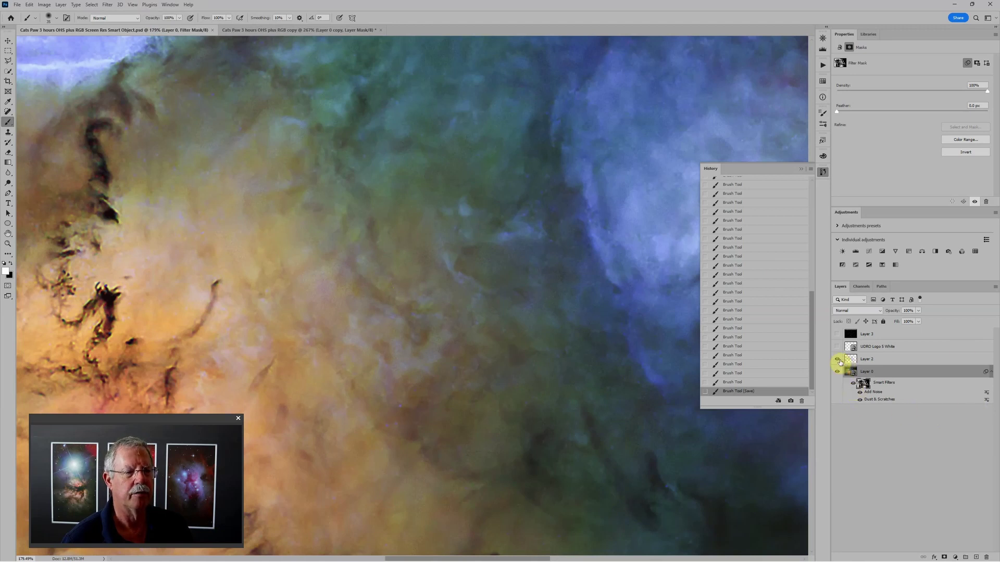
left_click(837, 359)
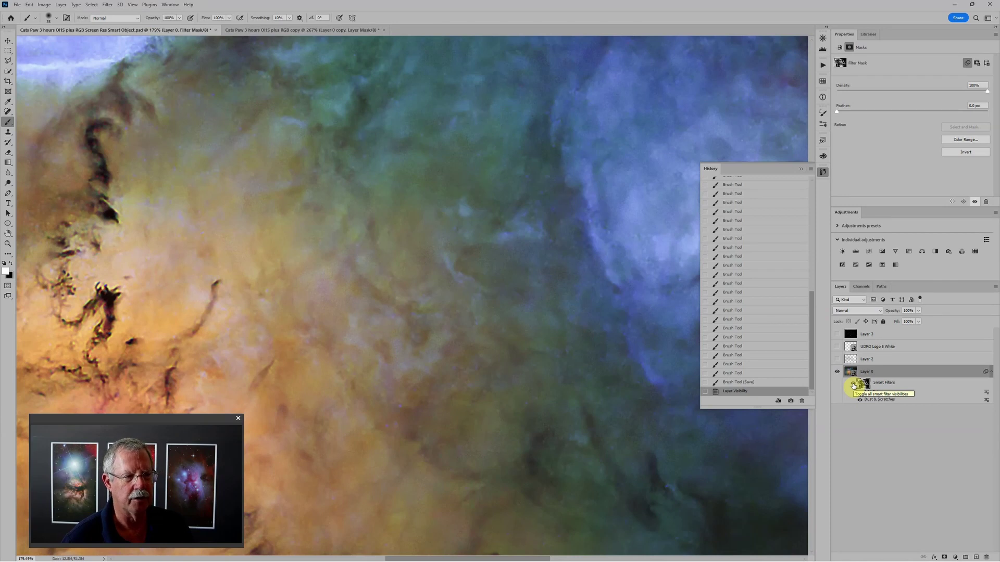
left_click(853, 385)
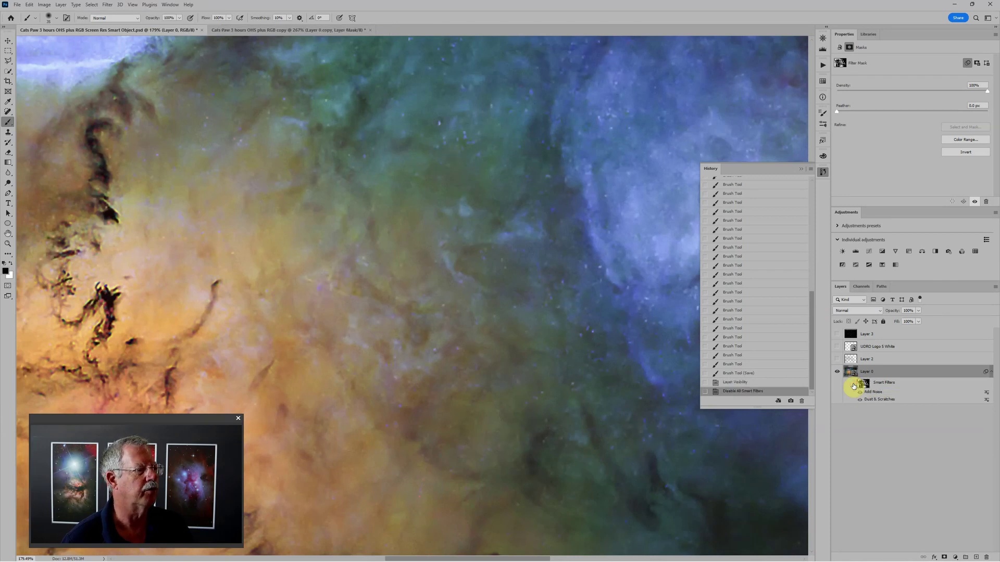
left_click(853, 385)
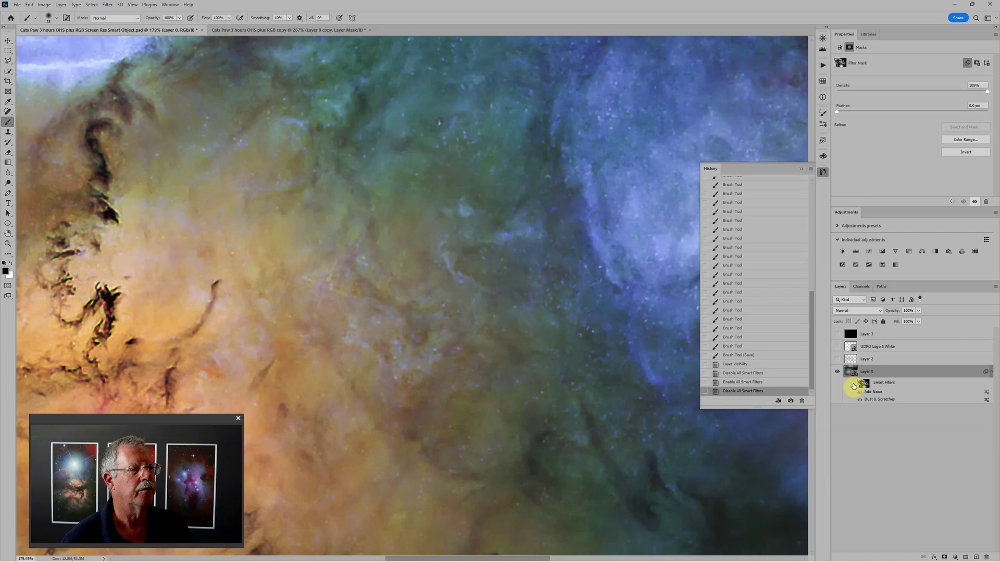
left_click(854, 385)
left_click(853, 385)
scroll(539, 200, "down", 3)
scroll(539, 199, "down", 2)
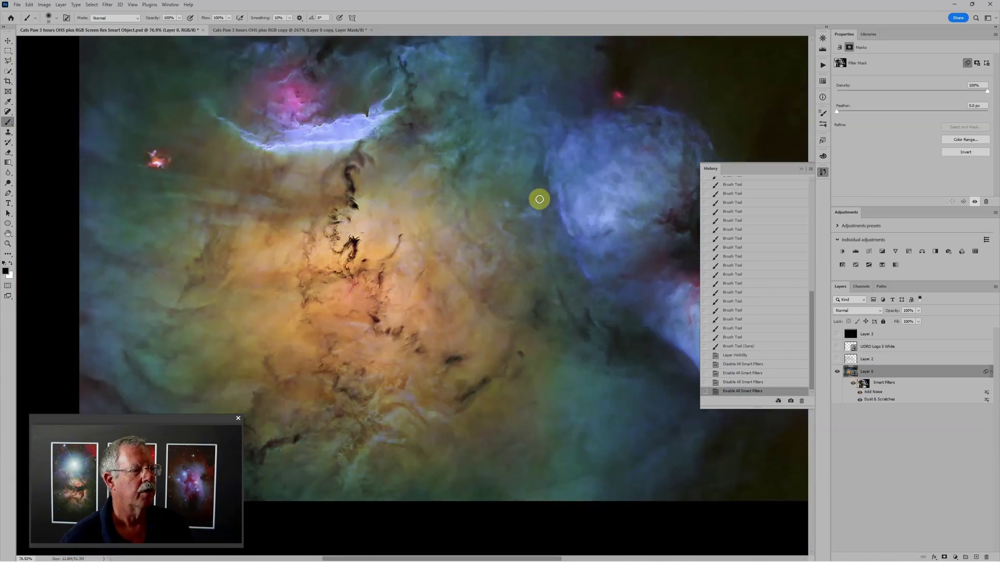
left_click(273, 30)
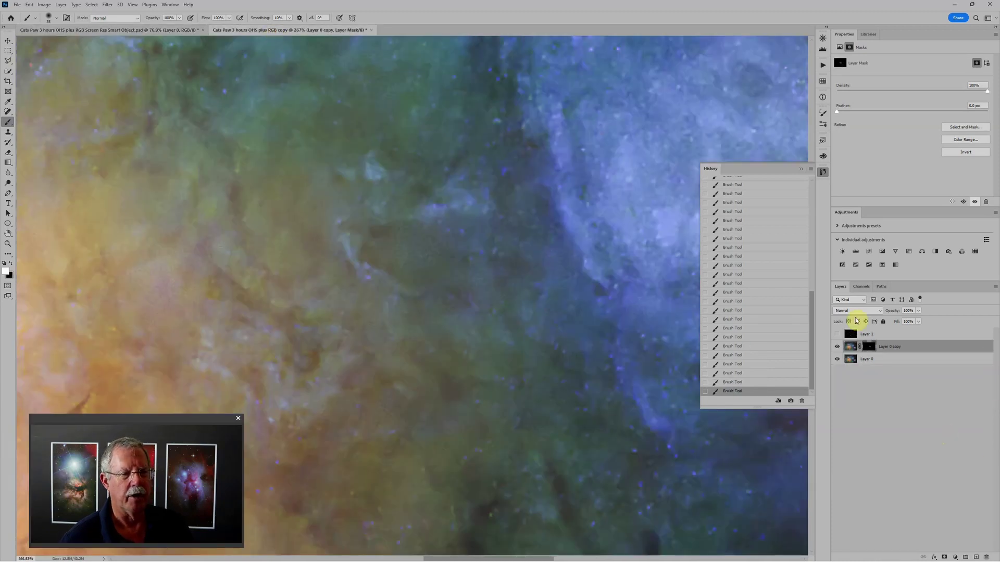
Step: Drag the Layer 0 copy layer onto the Delete Layer trash icon to remove it
left_click(851, 347)
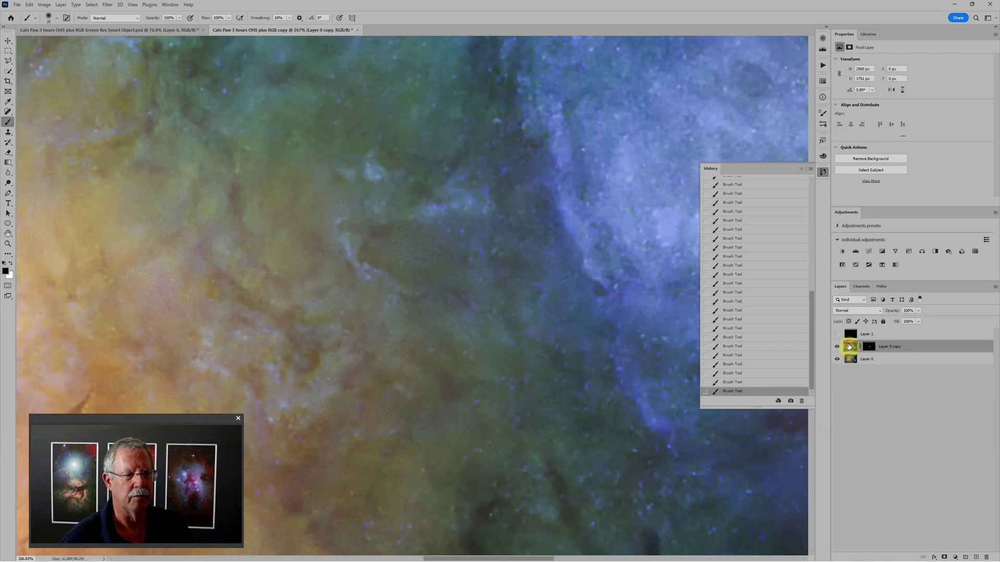
left_click_drag(848, 346, 988, 555)
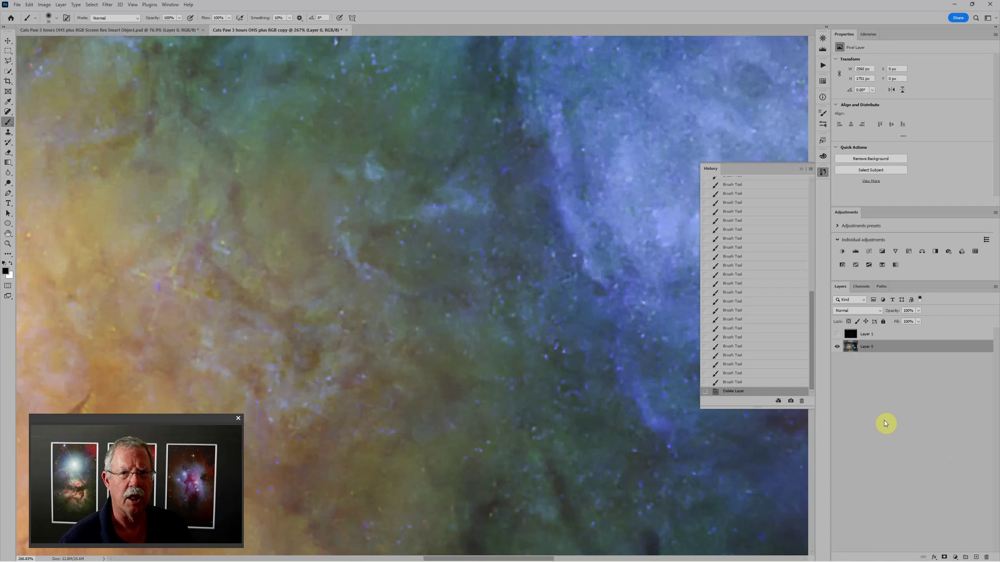
Step: Convert Layer 0 into a smart object and open its Layer 0.psb contents
right_click(906, 348)
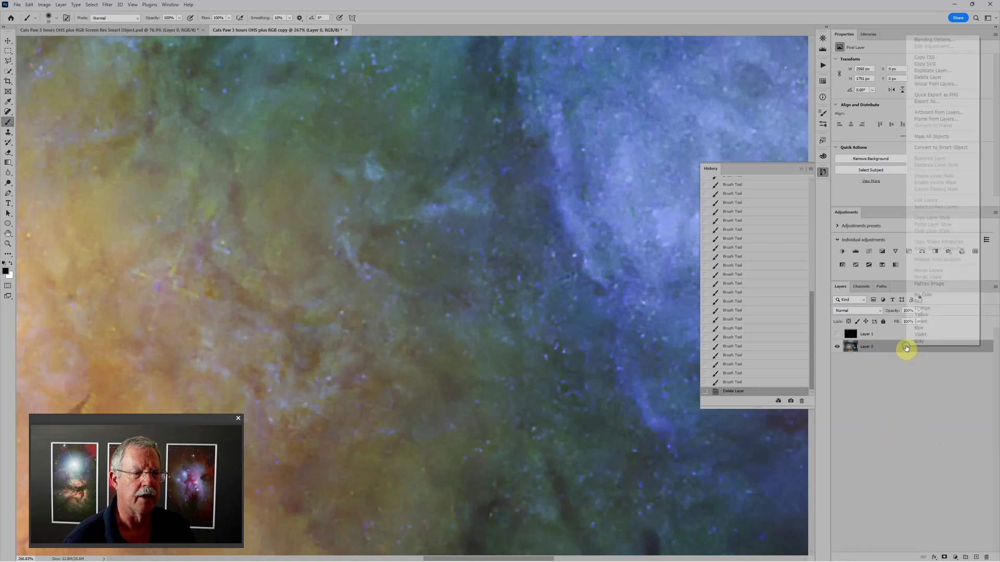
left_click(939, 148)
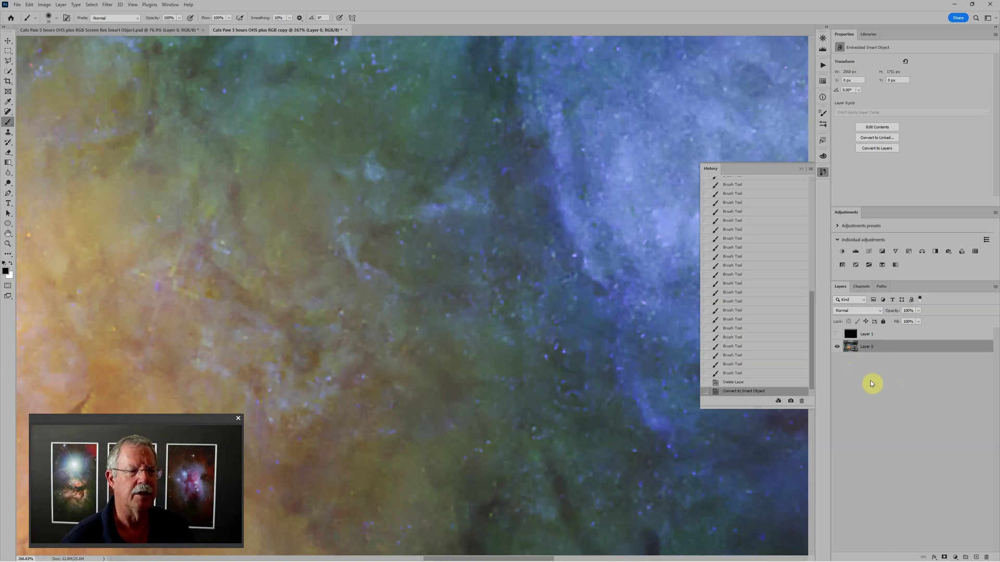
double_click(854, 348)
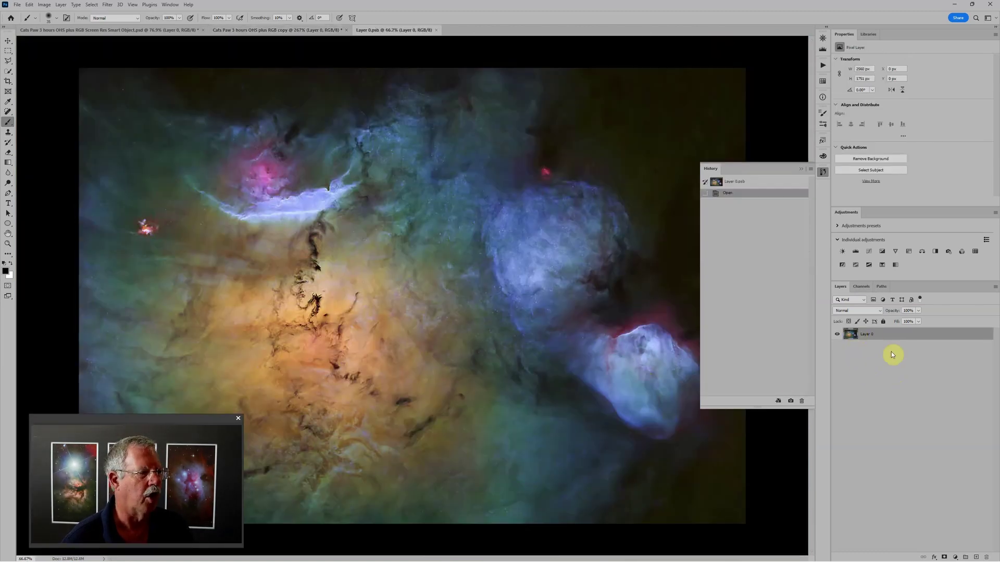
scroll(449, 286, "up", 5)
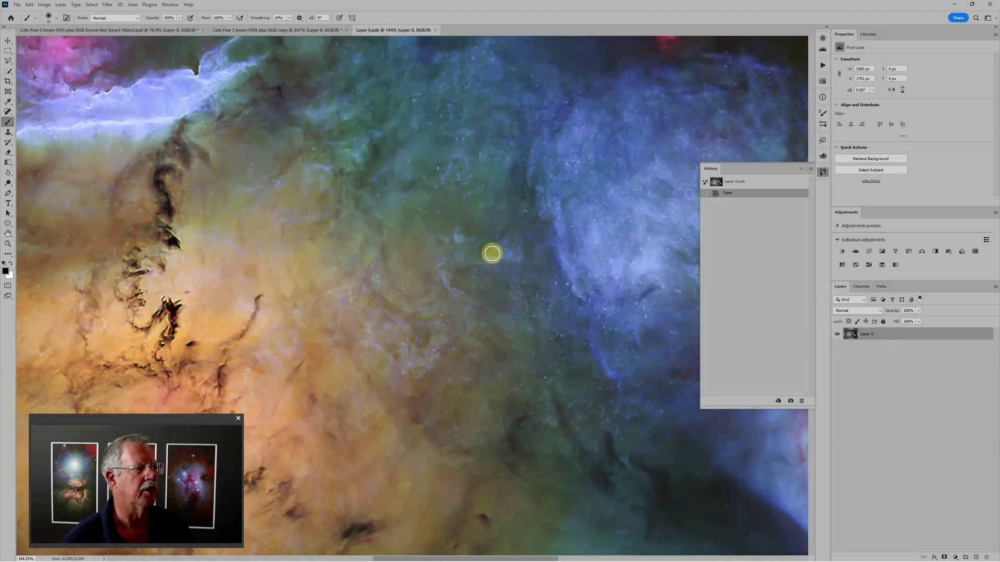
scroll(492, 251, "down", 2)
scroll(491, 250, "down", 1)
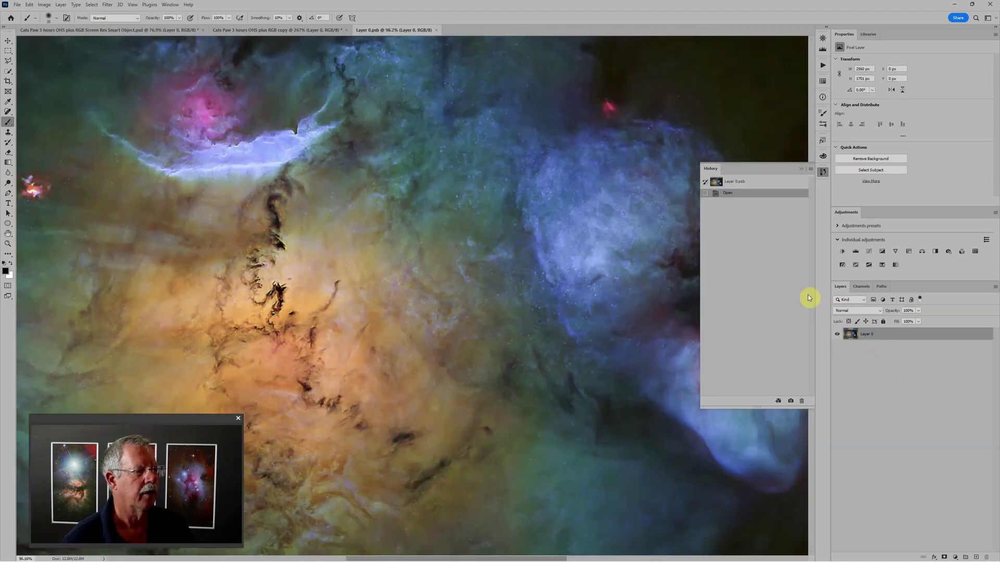
Step: Close the Layer 0.psb contents and zoom the RGB copy document out, then back to about 188%
left_click(437, 32)
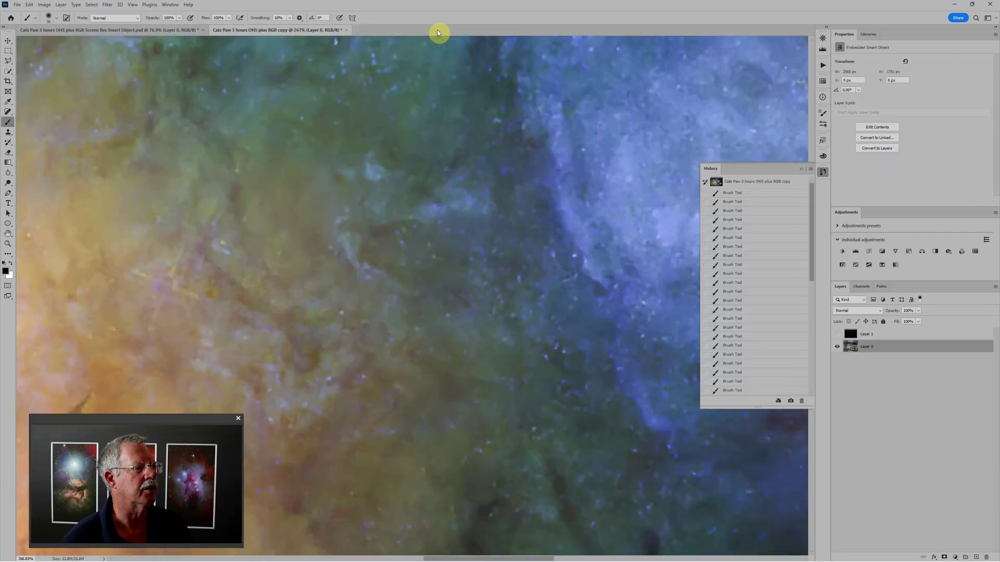
scroll(531, 235, "down", 3)
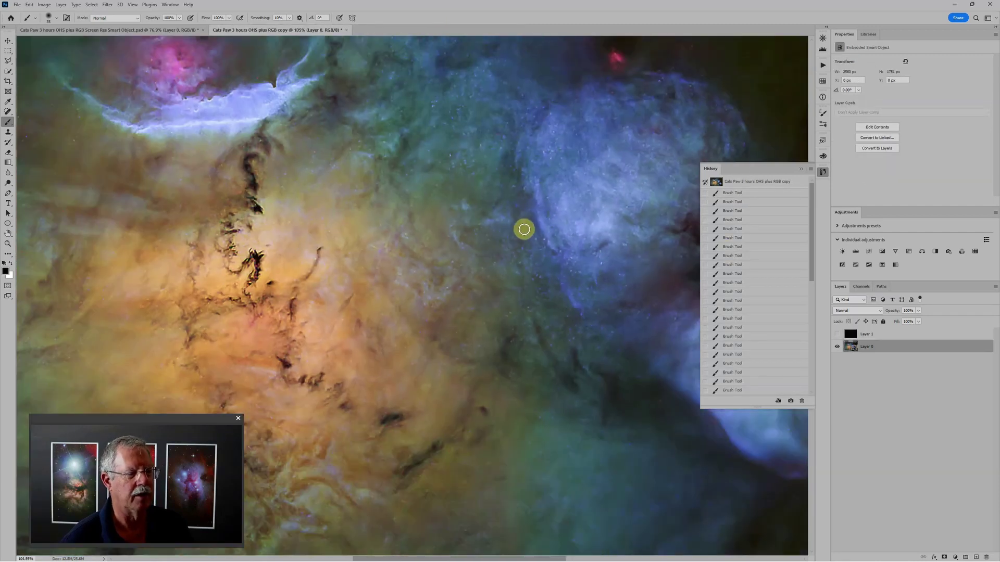
scroll(523, 229, "down", 3)
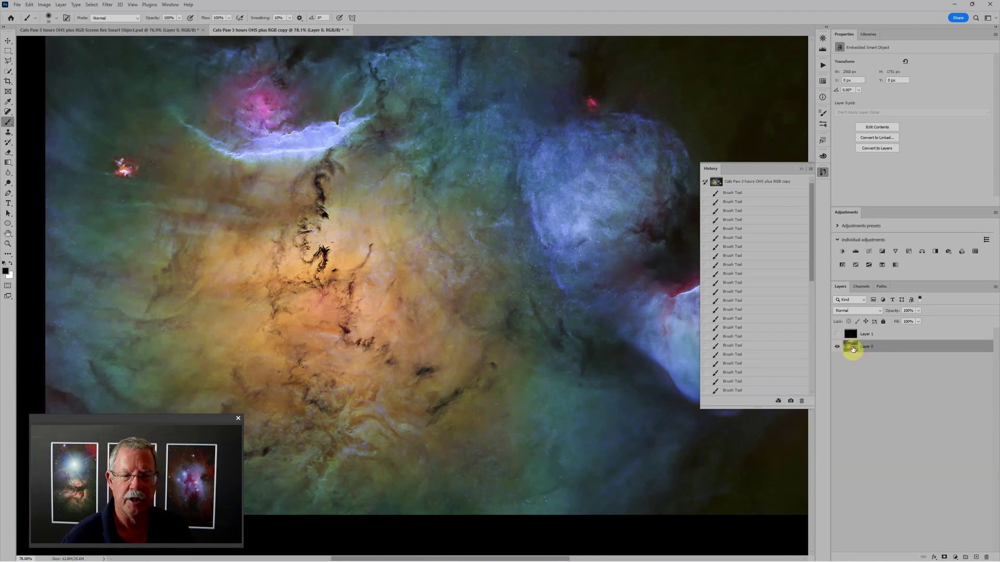
scroll(580, 288, "up", 5)
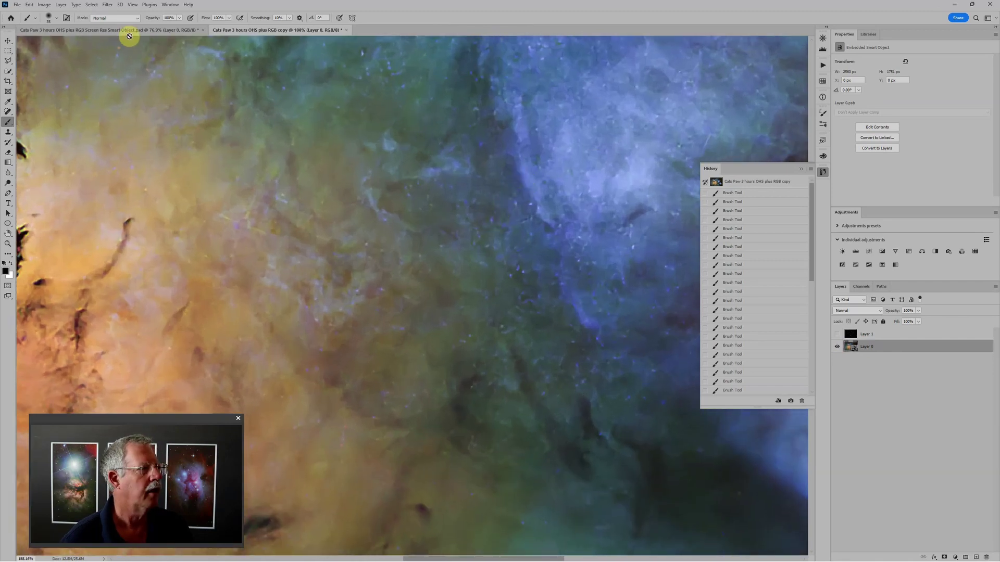
Step: Apply Dust & Scratches to Layer 0 with Radius 6 pixels and Threshold 0
left_click(107, 5)
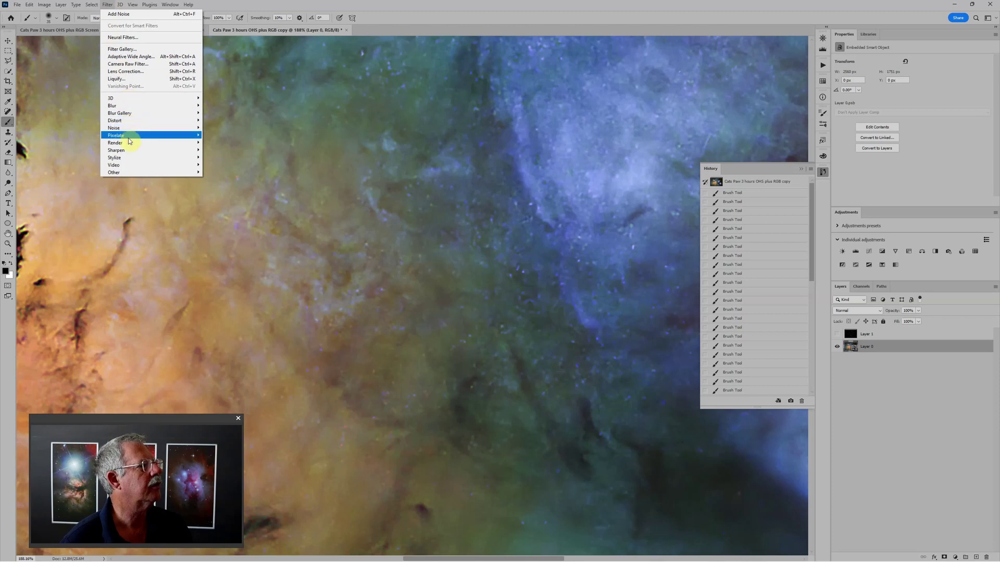
mouse_move(129, 133)
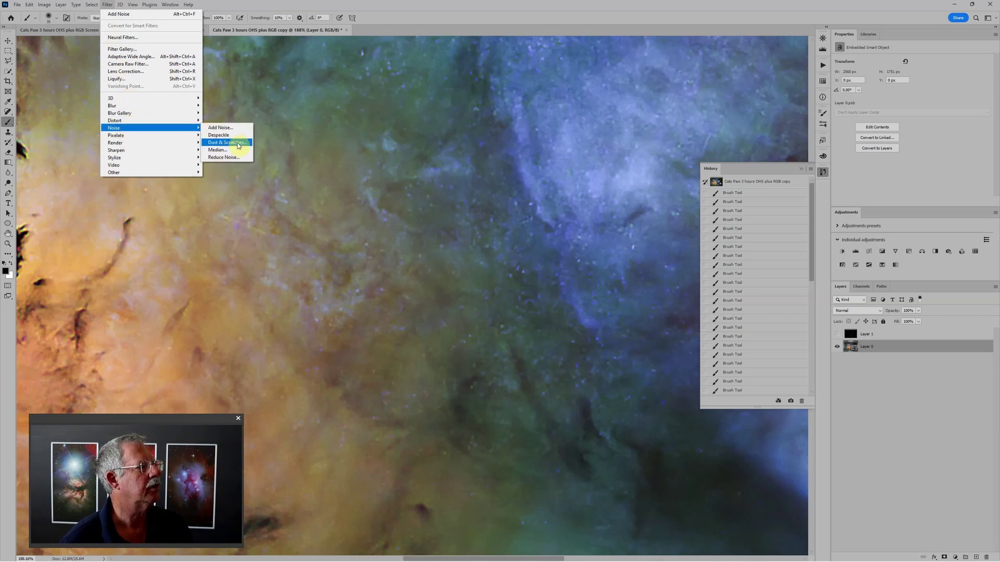
left_click(237, 143)
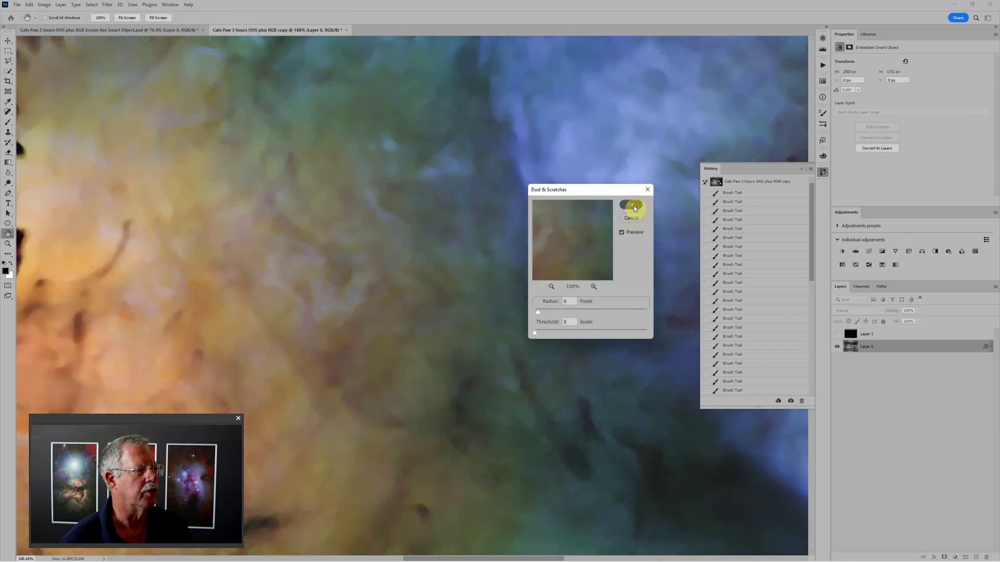
left_click(633, 208)
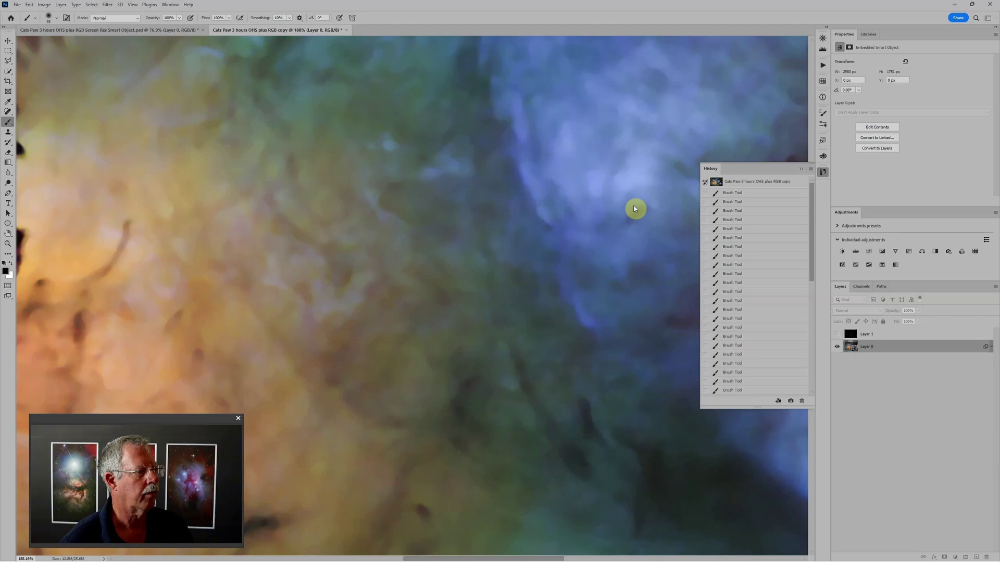
left_click(107, 5)
Step: Add a low-amount Gaussian monochromatic Add Noise smart filter above Dust & Scratches
mouse_move(118, 134)
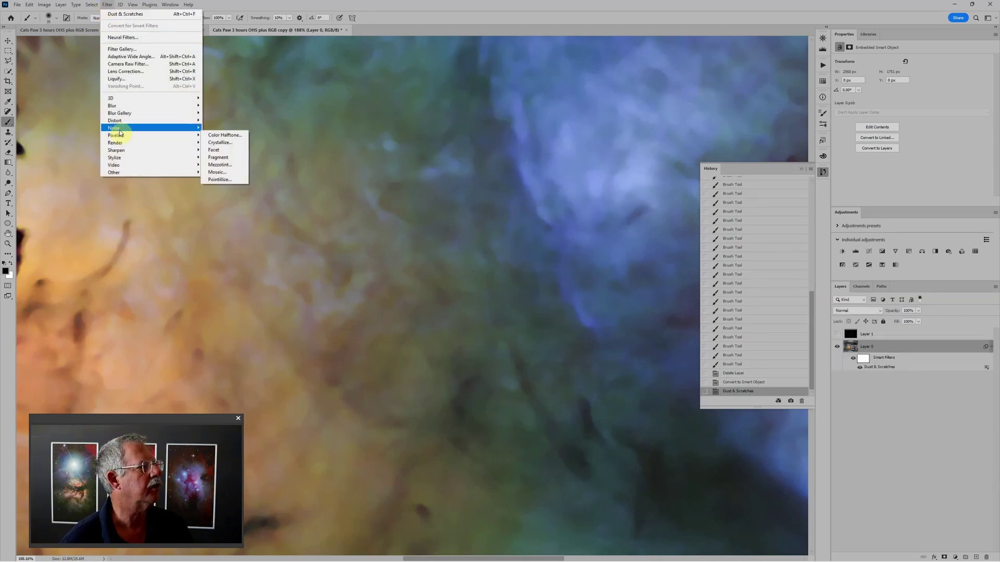
left_click(226, 128)
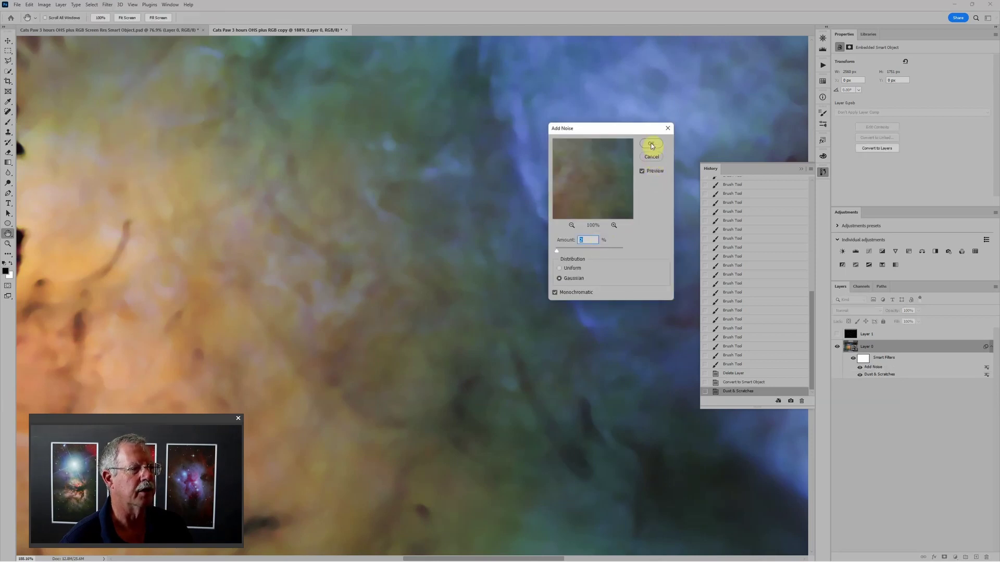
left_click(651, 144)
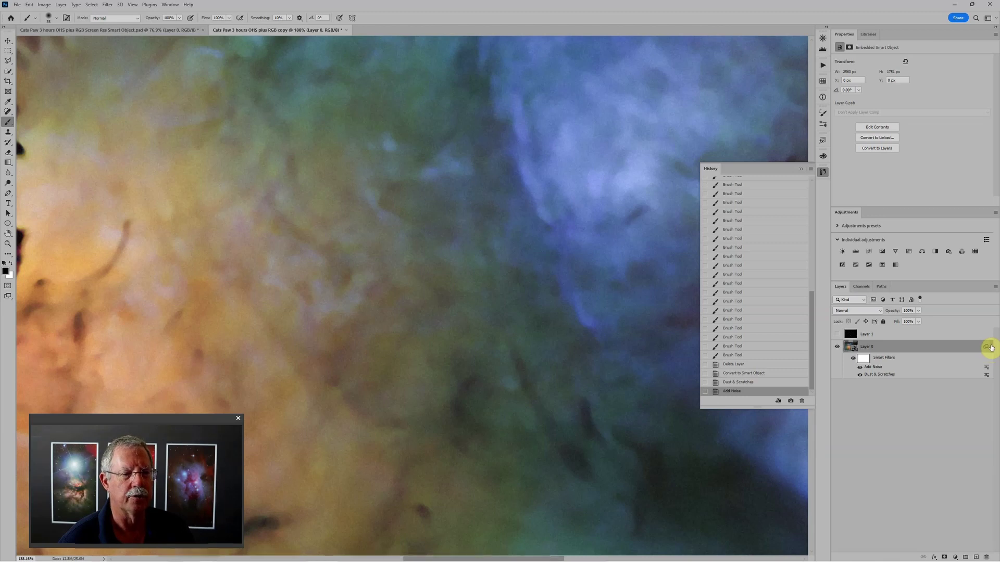
left_click(990, 347)
left_click(990, 347)
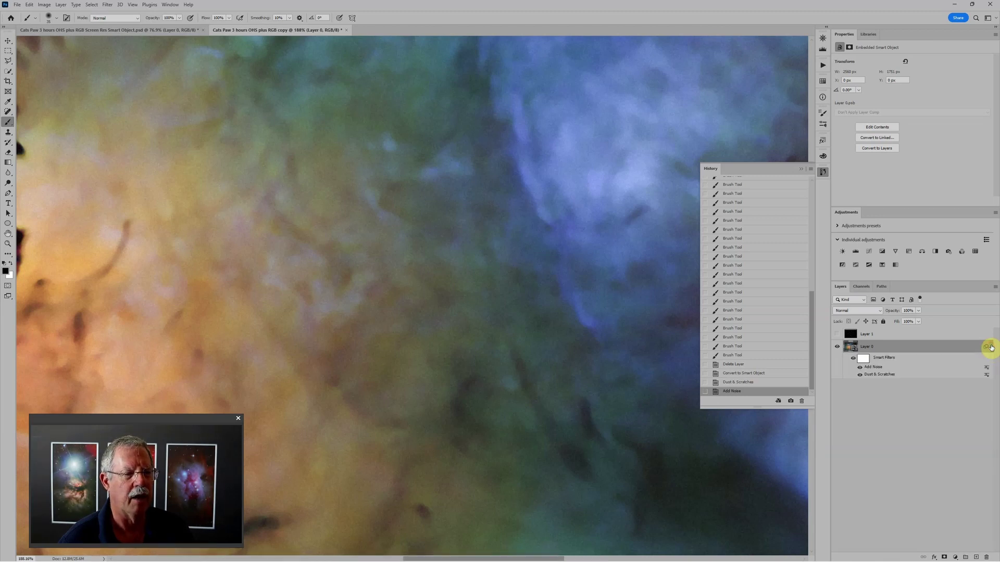
Step: Try the Add Noise filter at 8%, then re-edit its Amount down to 2.2%
double_click(874, 367)
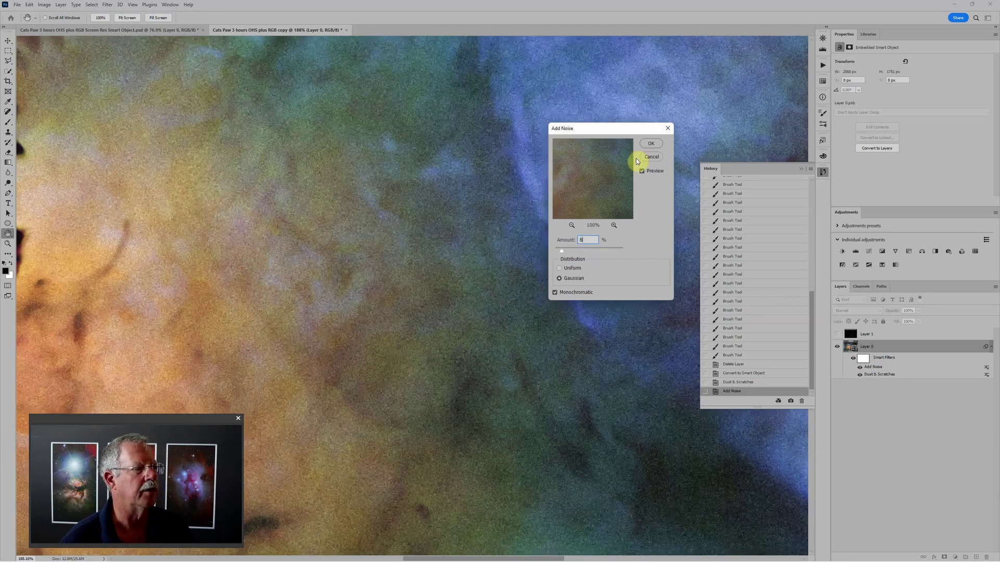
left_click(650, 144)
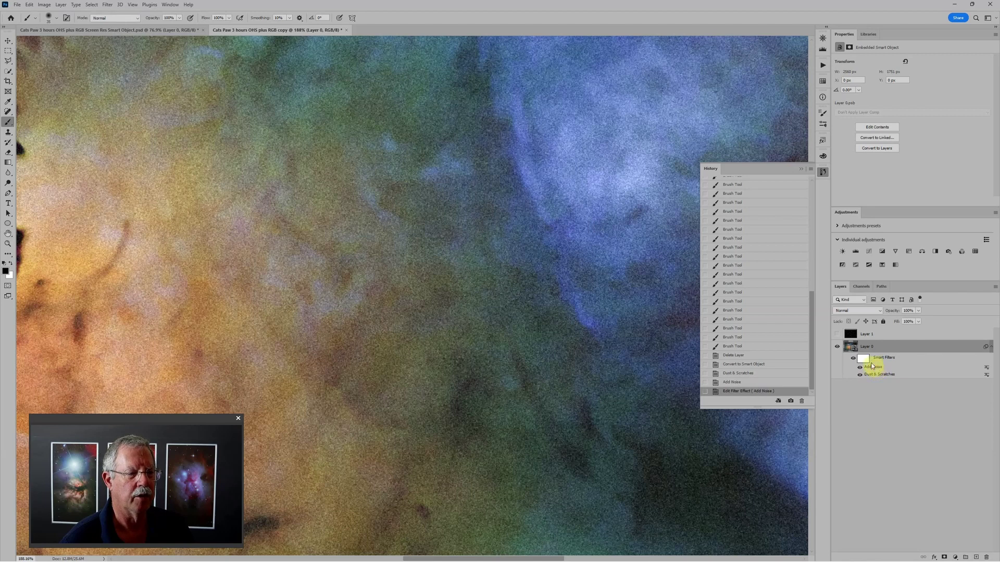
double_click(872, 366)
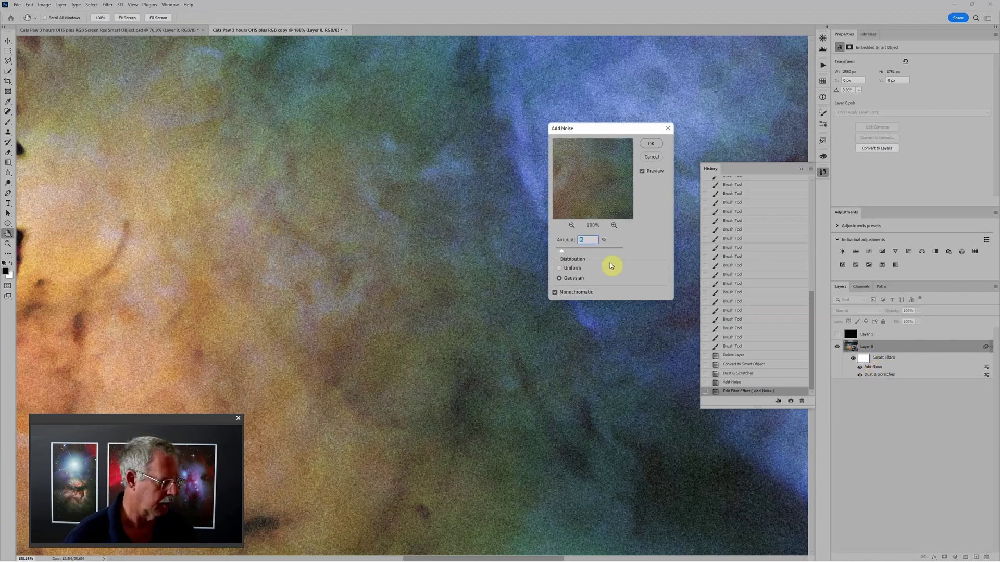
type("2.2")
left_click(611, 266)
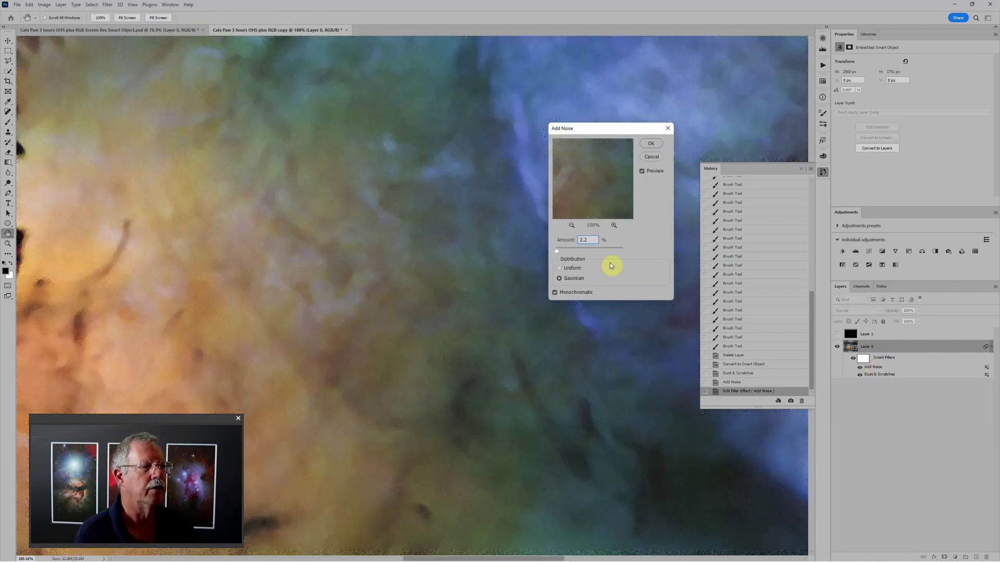
key("Return")
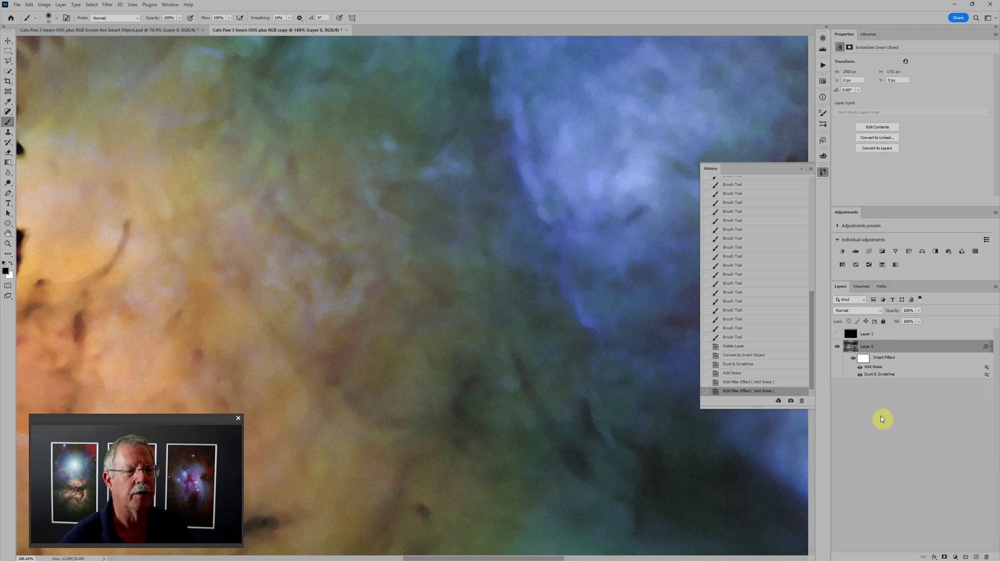
Step: Select the smart filter mask, reset default colours, and fill the mask with black
left_click(866, 360)
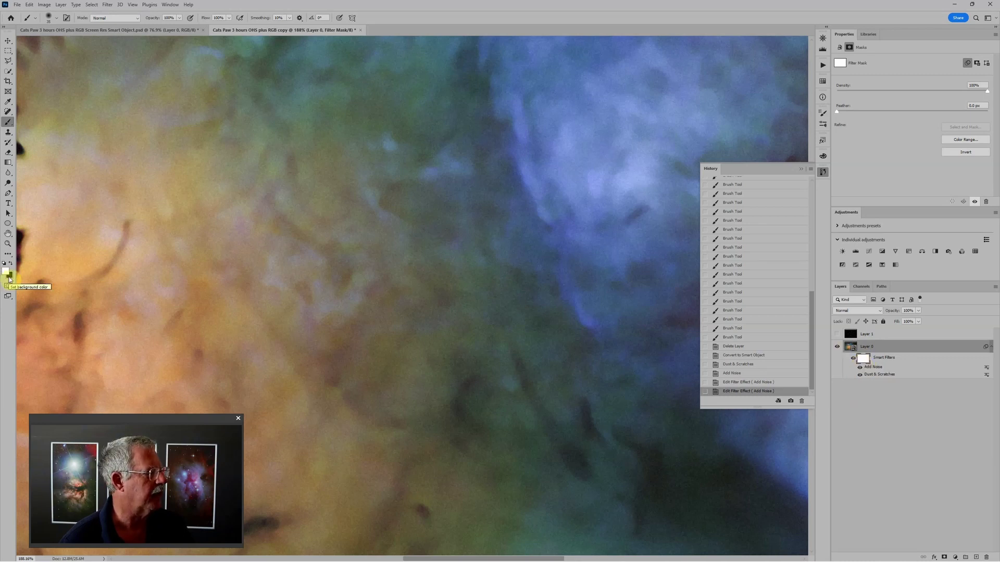
key("d")
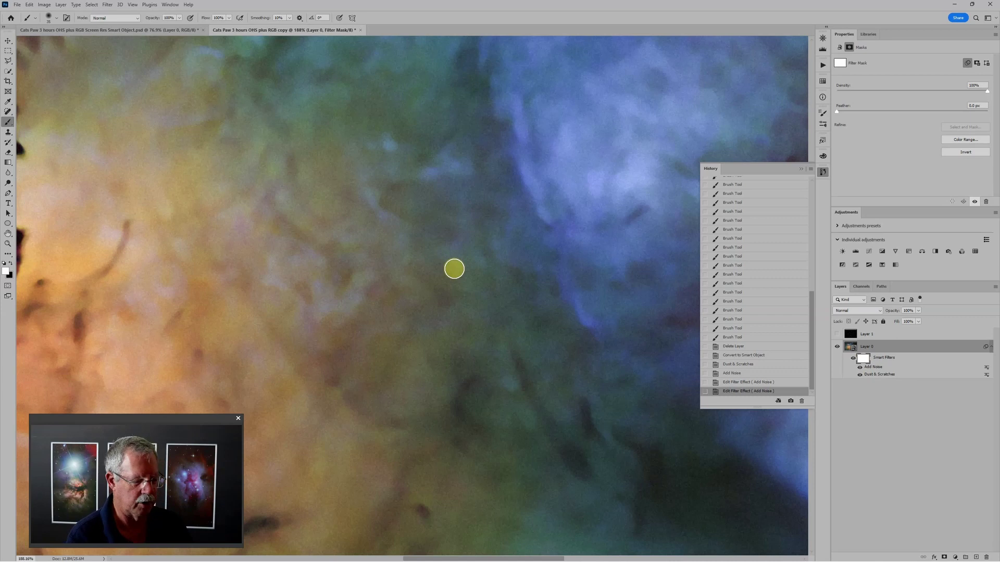
key("alt+BackSpace")
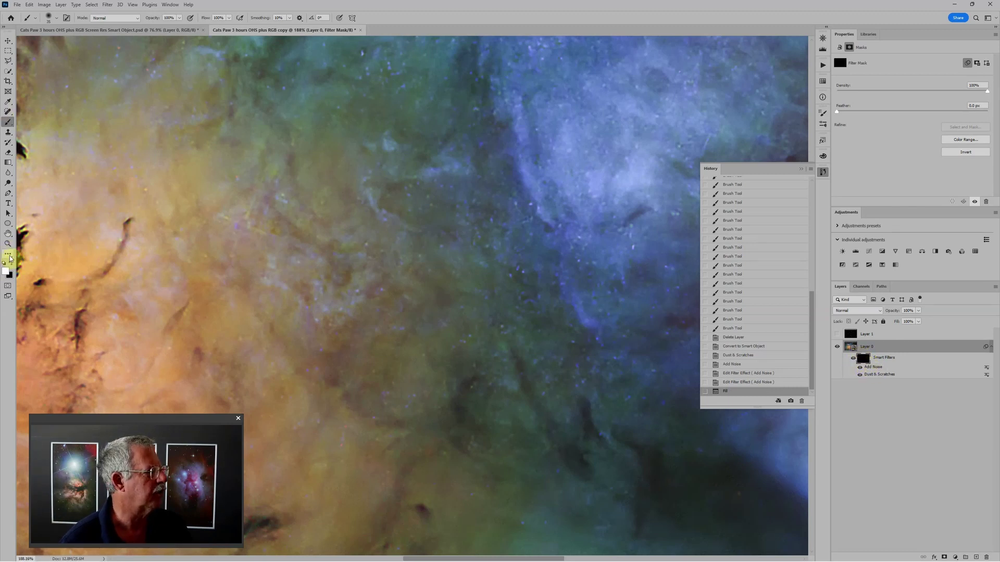
Step: Paint white on the filter mask over speckles across the nebula's centre and toward the upper left
left_click(560, 283)
left_click_drag(523, 261, 519, 283)
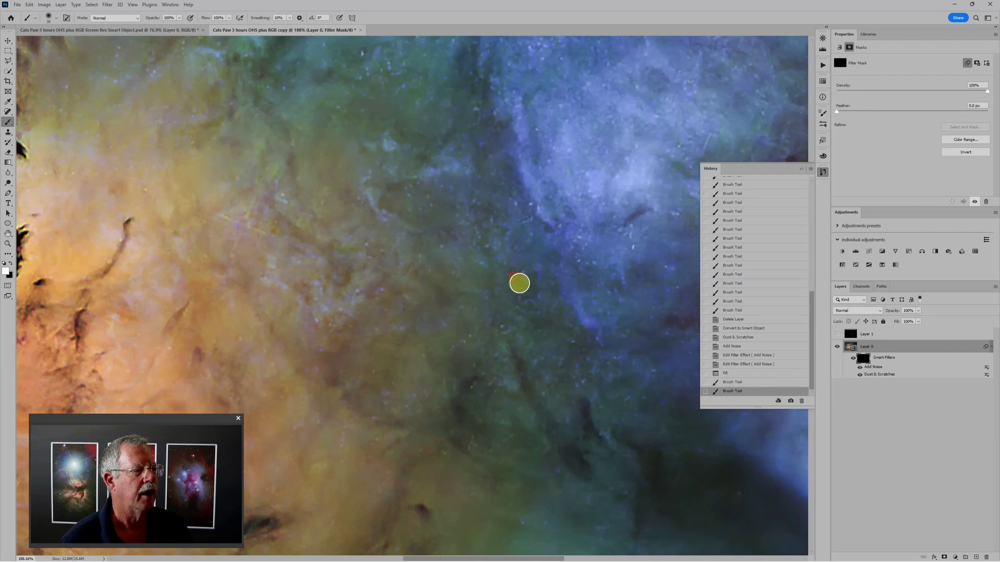
left_click(527, 205)
left_click(520, 208)
left_click(516, 210)
left_click(529, 234)
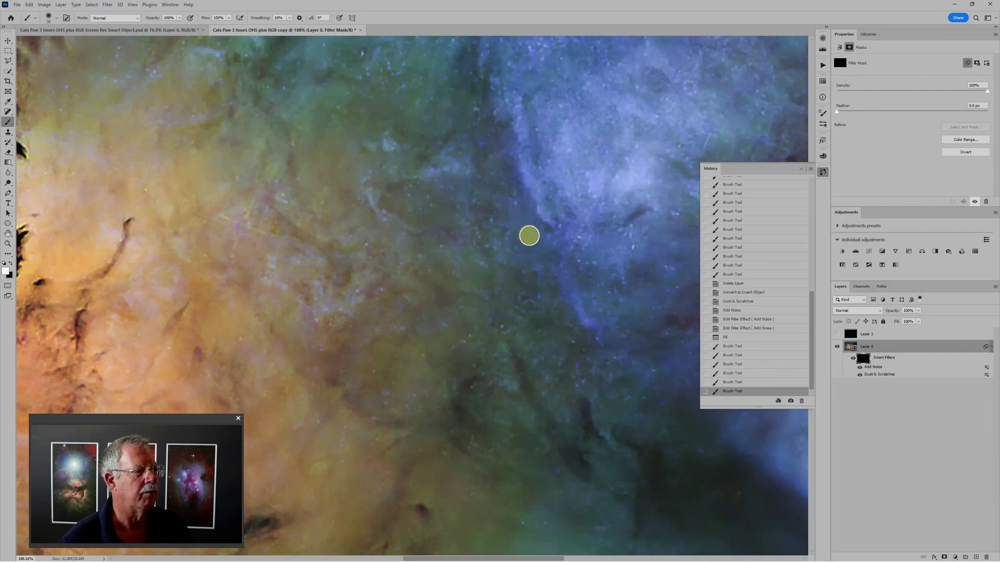
left_click(576, 243)
left_click(576, 249)
left_click(568, 253)
left_click(356, 233)
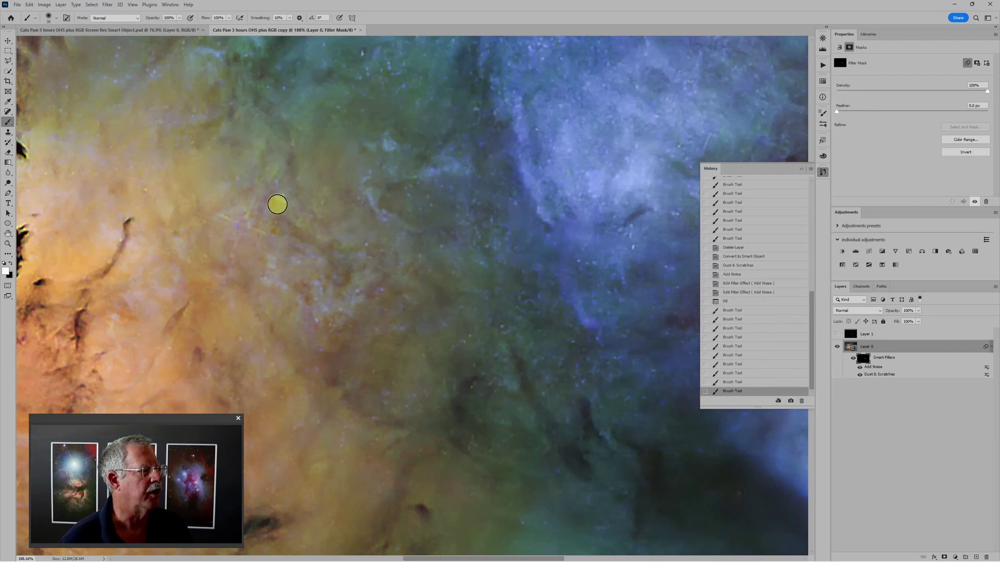
Step: Paint the mask over speckles on the left-centre orange cloud, upper-left area and image centre
left_click(239, 222)
left_click(220, 223)
left_click(277, 264)
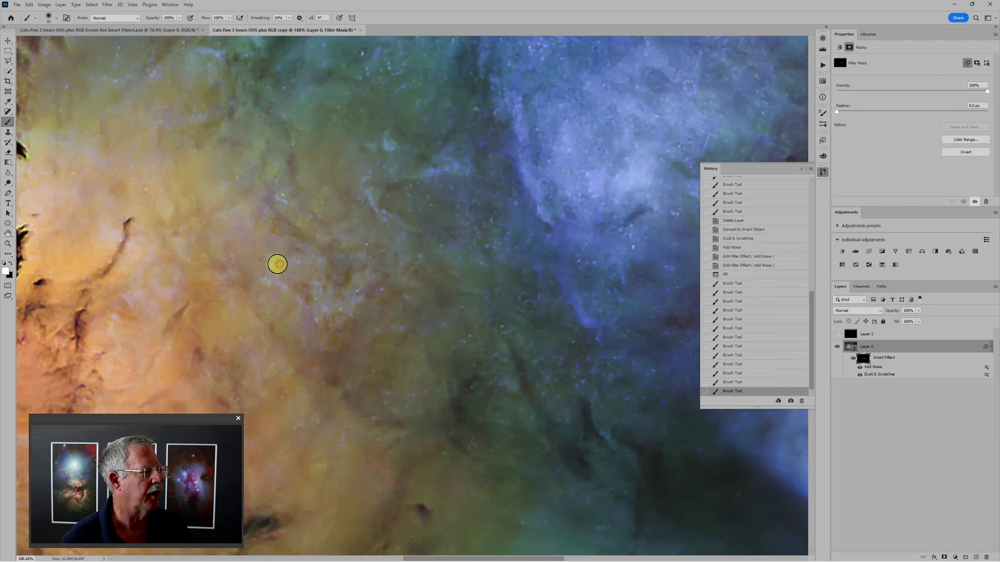
left_click(226, 216)
left_click(279, 205)
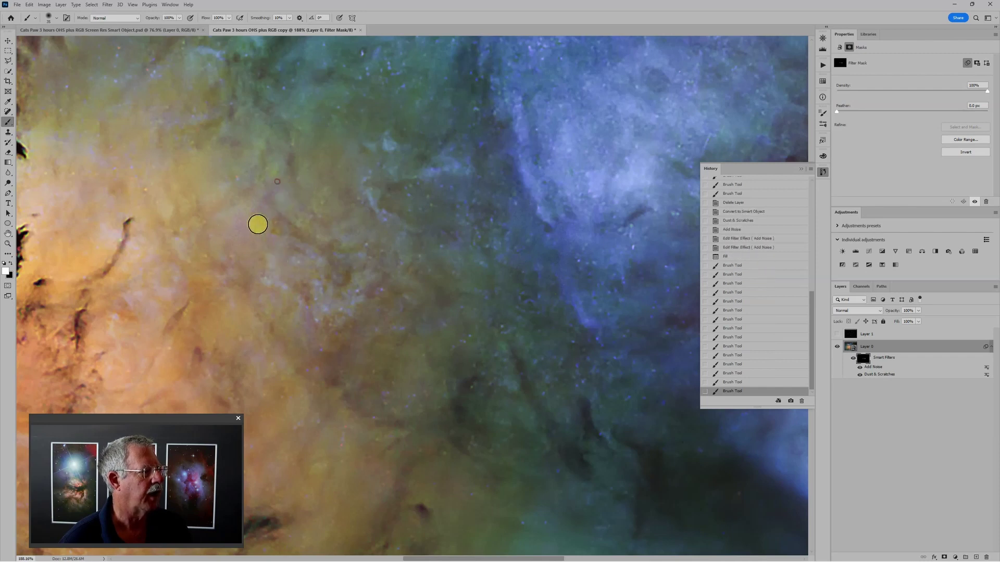
left_click(196, 178)
left_click(136, 185)
left_click(266, 201)
left_click(410, 157)
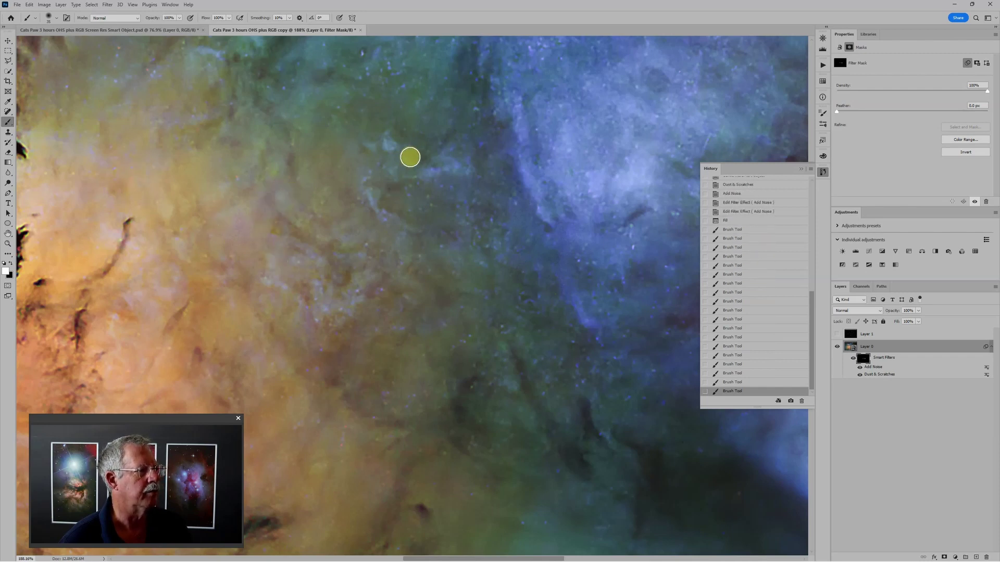
left_click(395, 158)
left_click(413, 192)
left_click(422, 199)
left_click(435, 184)
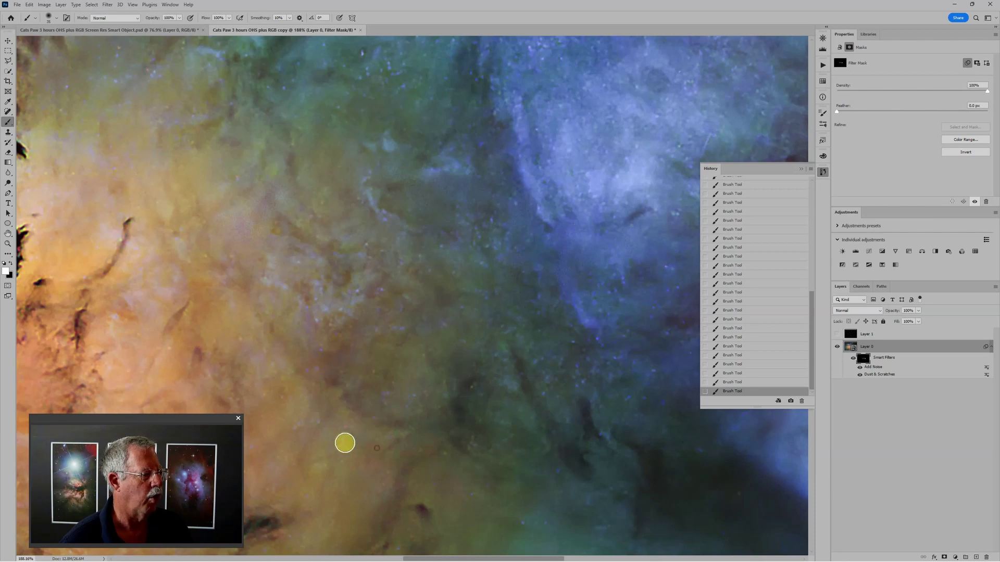
scroll(395, 451, "up", 1)
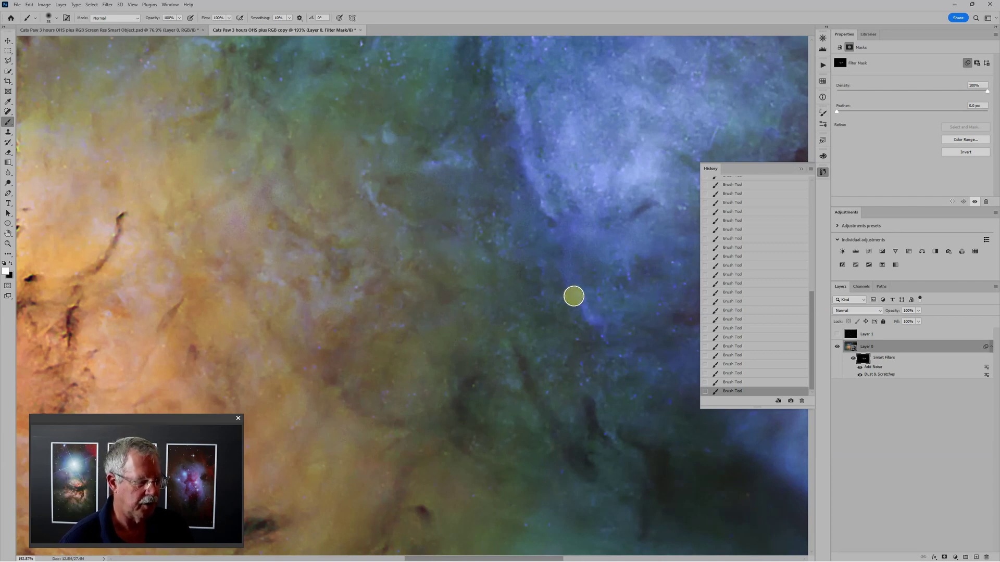
Step: Pan to the blue region, resize the brush, swap colours, and paint over star remnants and the green cloud
left_click_drag(564, 85, 486, 297)
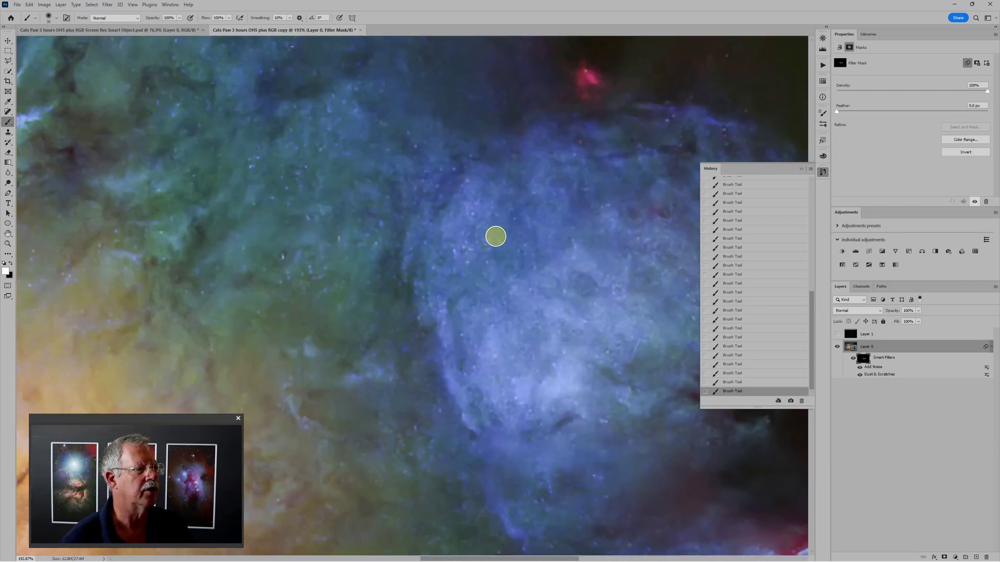
key("bracketright")
key("bracketright")
key("bracketright")
key("bracketright")
key("bracketright")
key("bracketright")
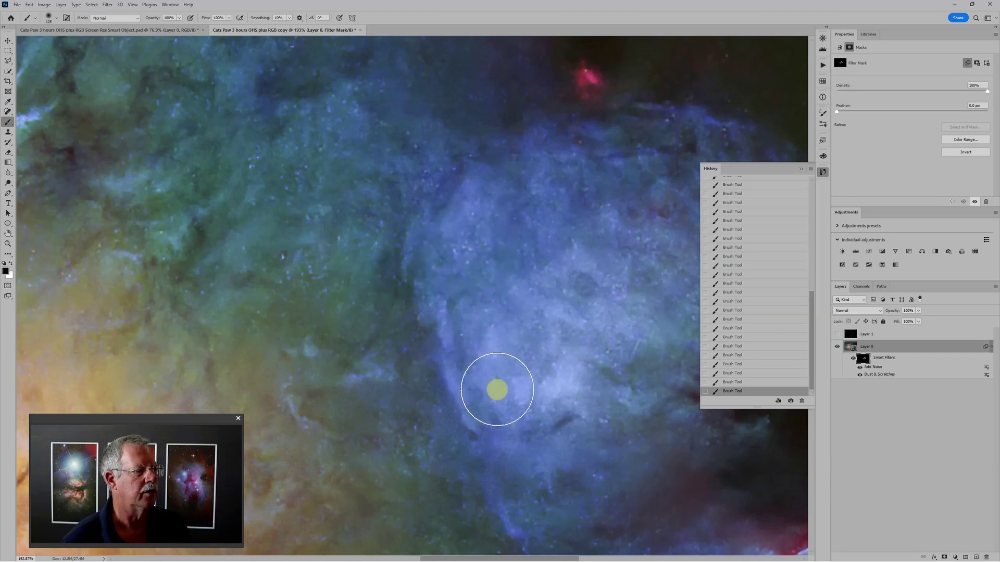
key("x")
key("bracketleft")
key("bracketleft")
key("bracketleft")
key("bracketleft")
key("bracketleft")
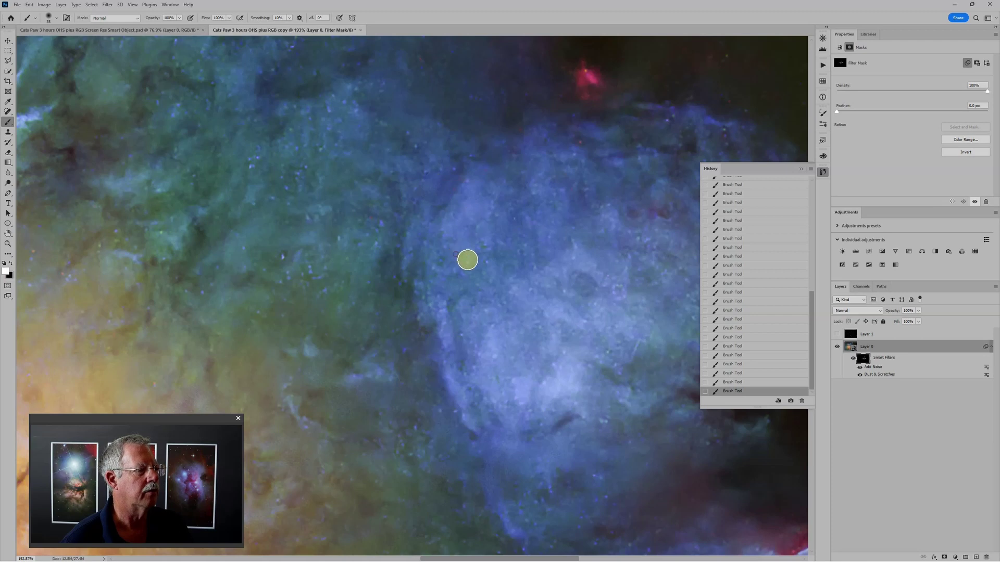
left_click(454, 267)
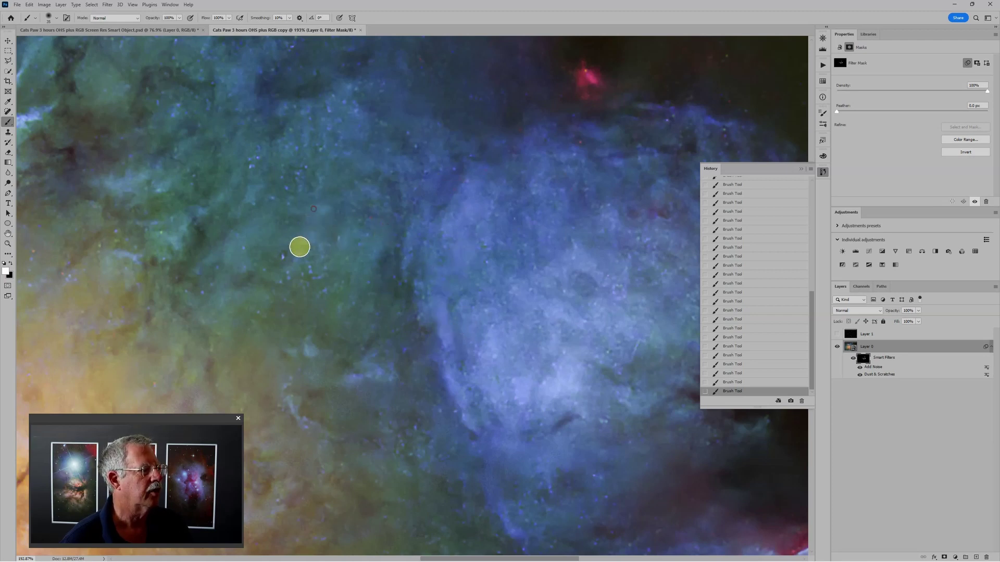
mouse_move(286, 279)
left_mouse_down()
mouse_move(301, 270)
mouse_move(317, 330)
mouse_move(366, 375)
left_mouse_up()
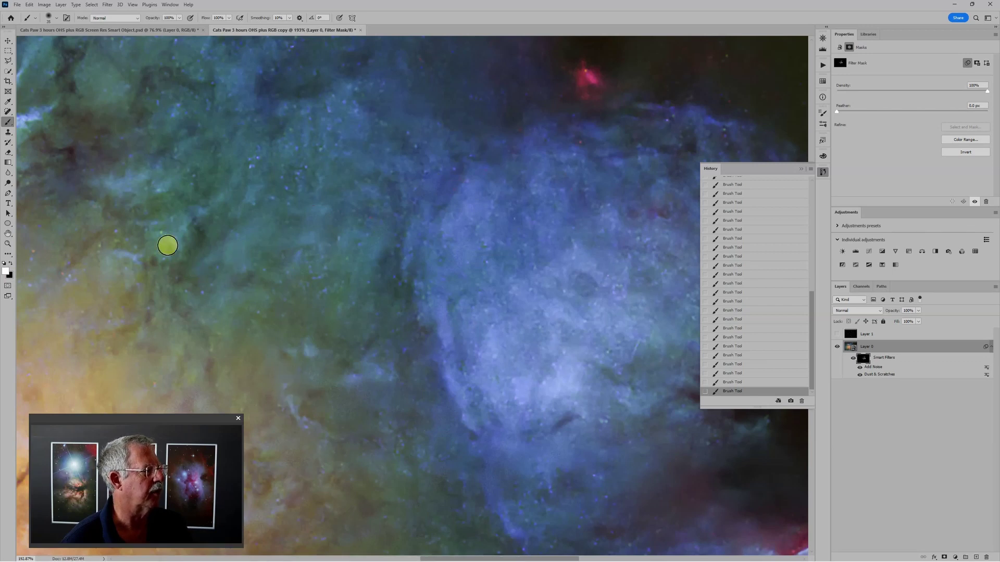
left_click(67, 272)
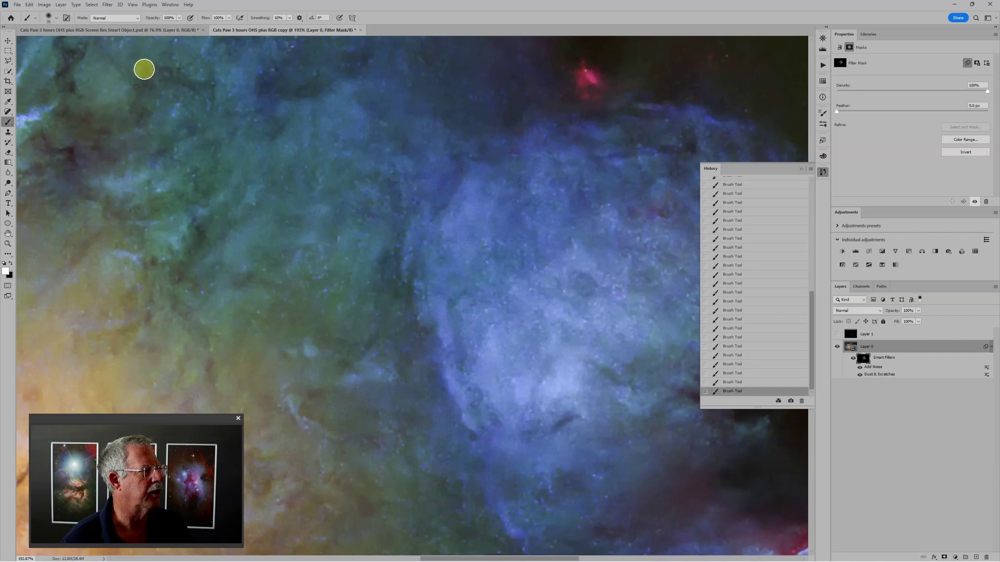
scroll(333, 163, "down", 5)
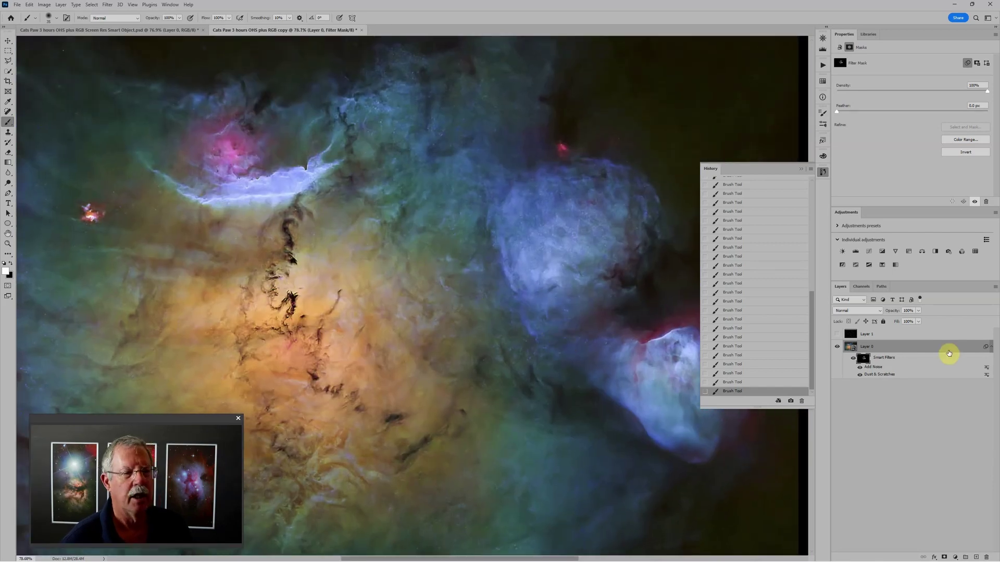
Step: Show the Screen Res Smart Object document, collapse History, and select its smart filter mask
left_click(116, 30)
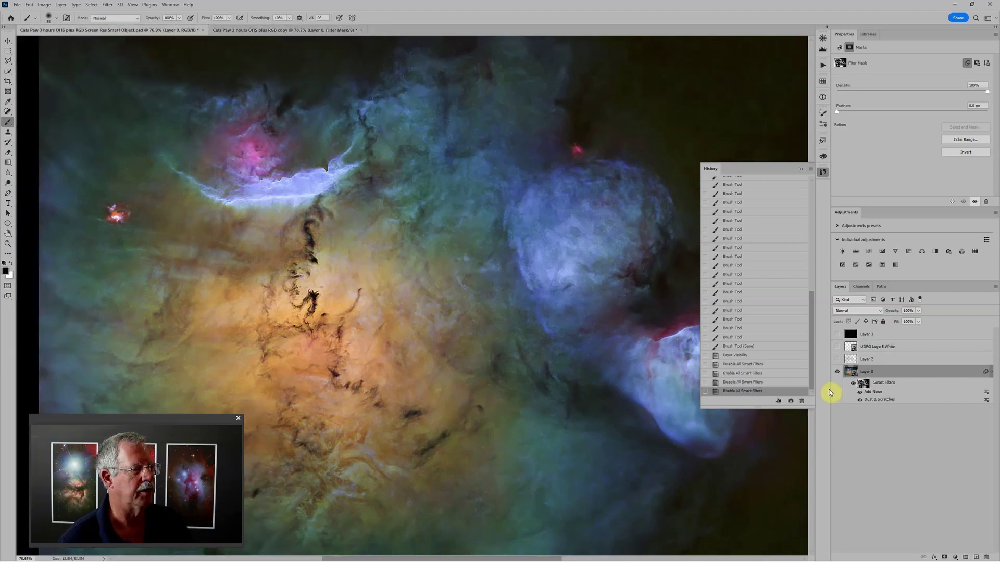
left_click(800, 170)
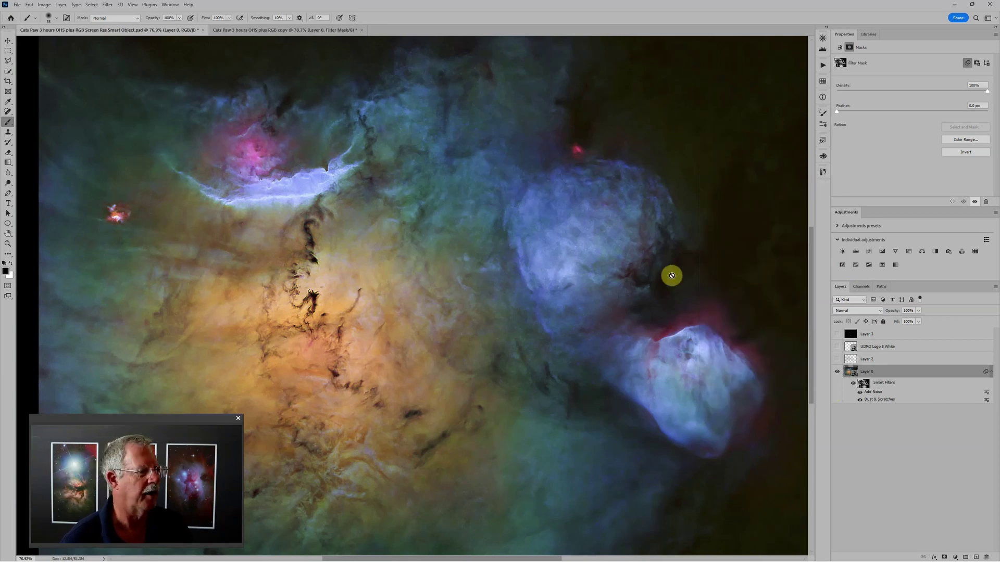
left_click(864, 385)
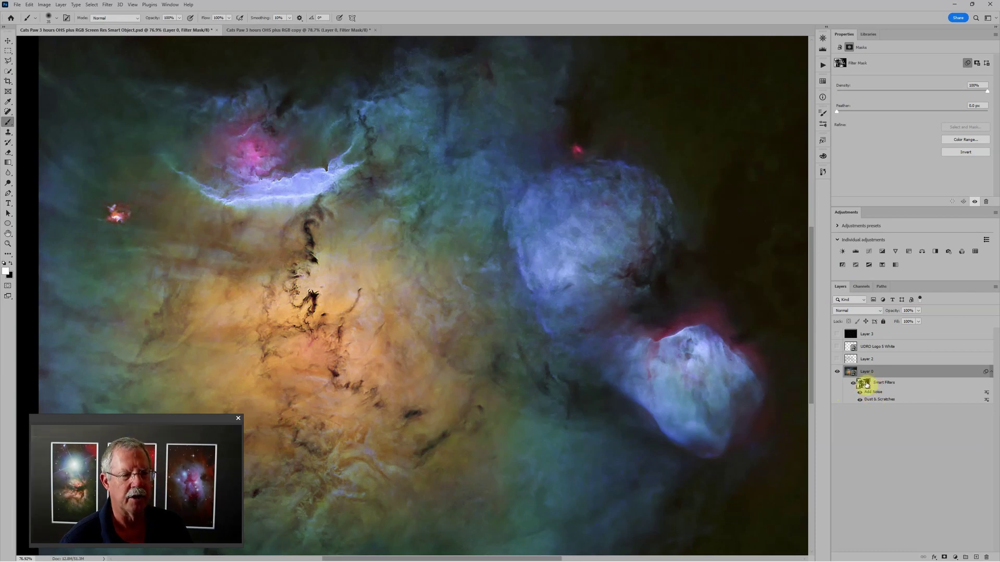
Step: Display the Smart Filters mask alone and zoom to inspect the white painted areas
left_click(862, 384, "alt")
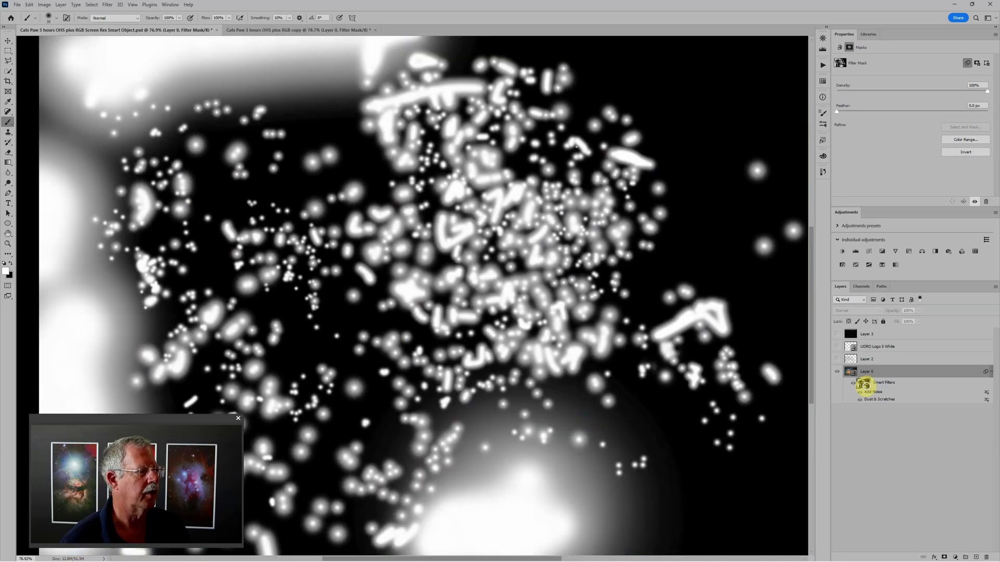
scroll(577, 318, "down", 3)
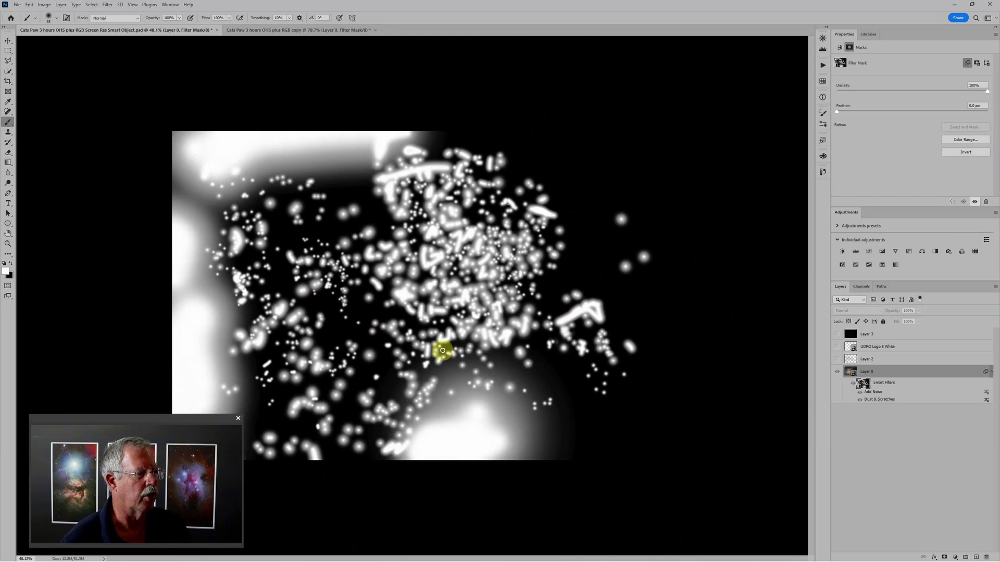
scroll(442, 350, "up", 3)
scroll(281, 282, "up", 2)
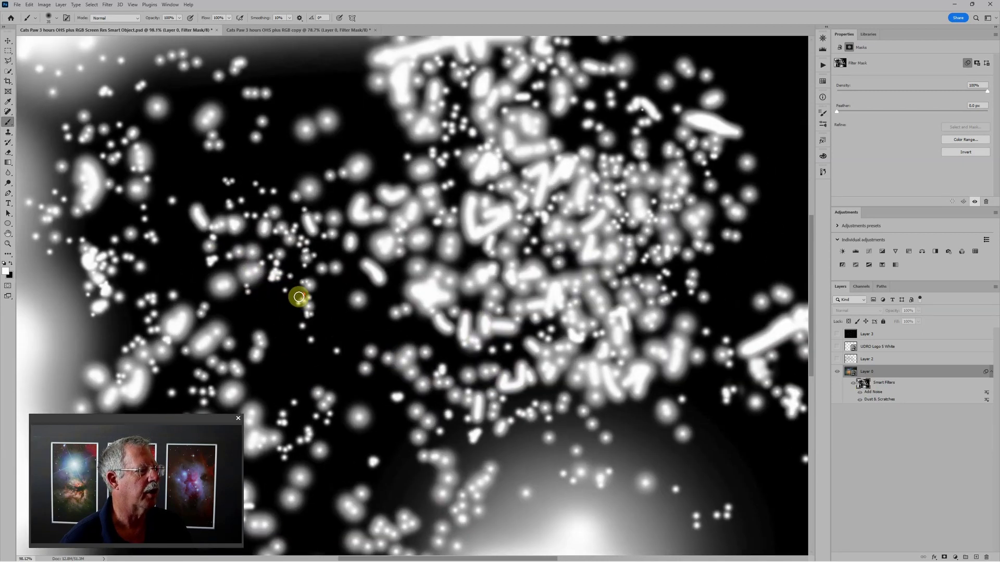
scroll(596, 297, "down", 3)
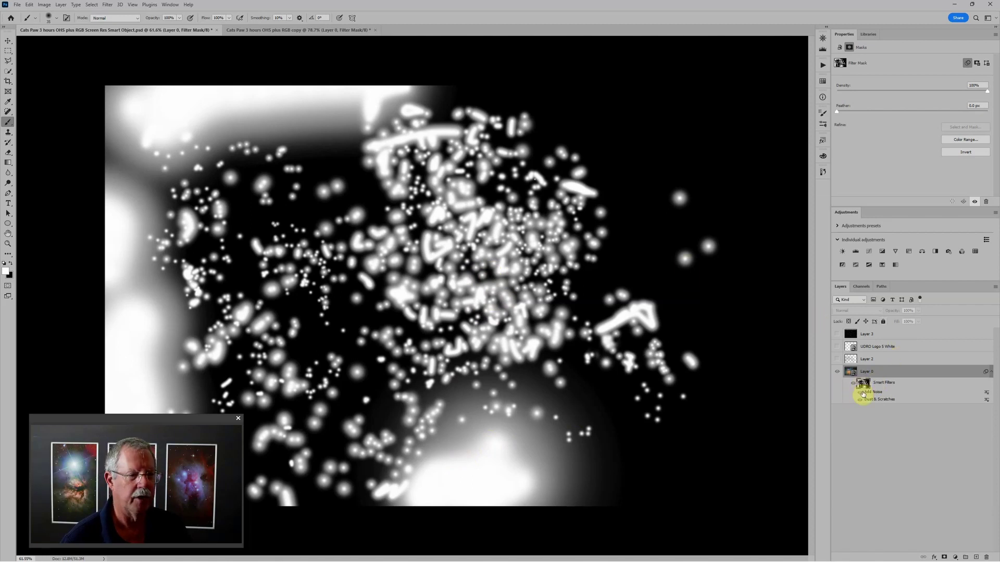
Step: Exit mask view and zoom in on the orange and blue clouds
left_click(864, 386, "alt")
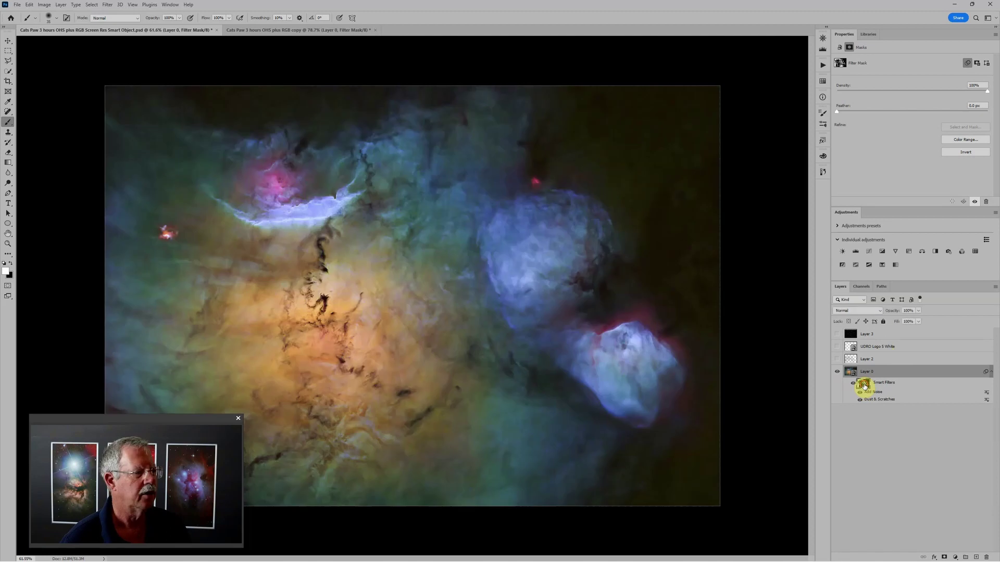
scroll(457, 297, "up", 2)
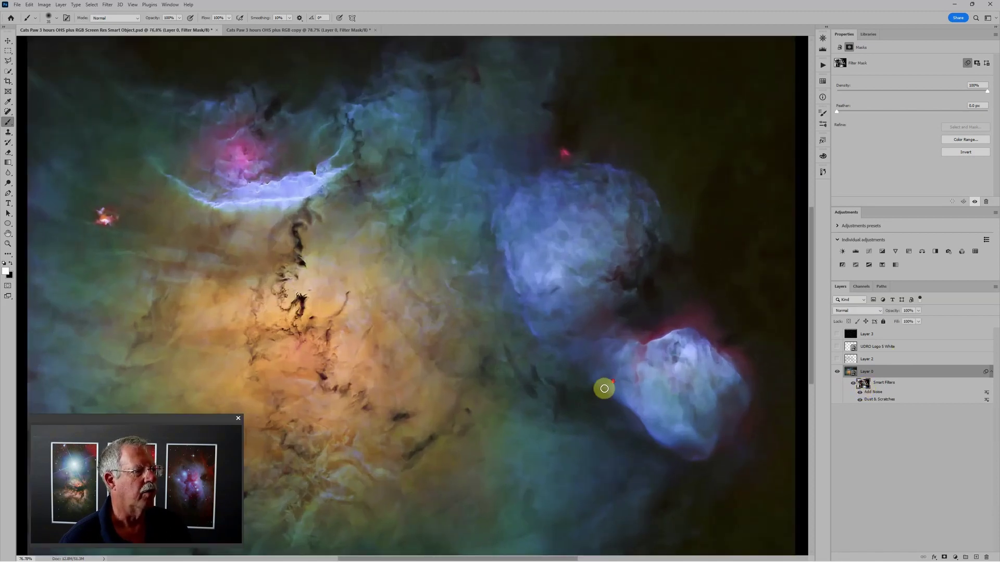
scroll(603, 388, "down", 2)
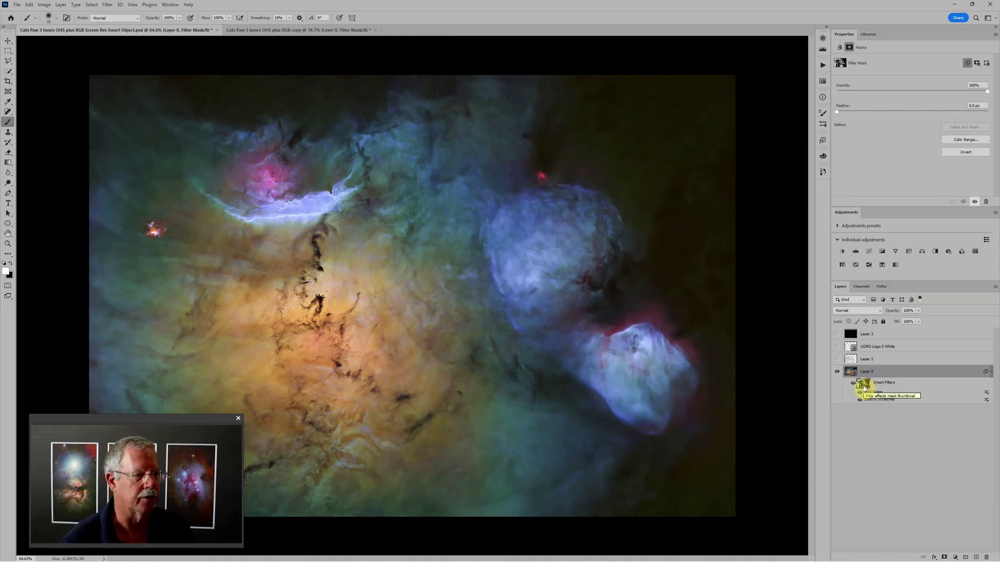
scroll(429, 319, "up", 2)
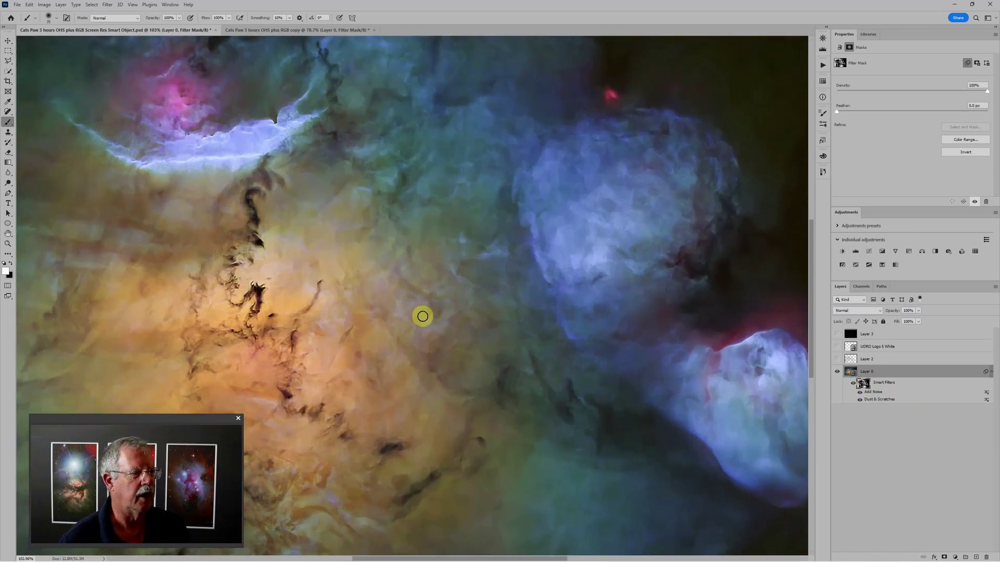
scroll(423, 316, "up", 3)
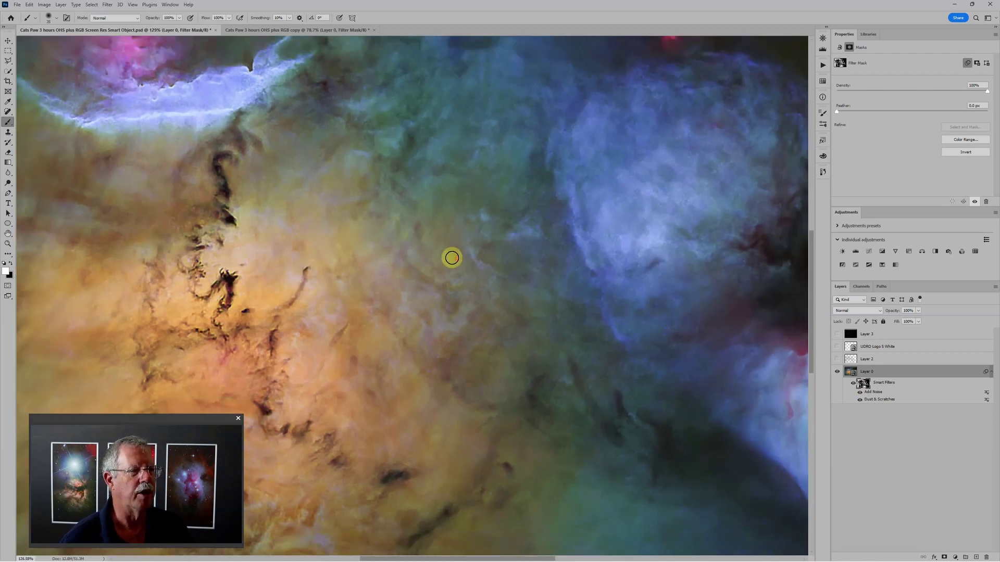
left_click_drag(451, 257, 406, 348)
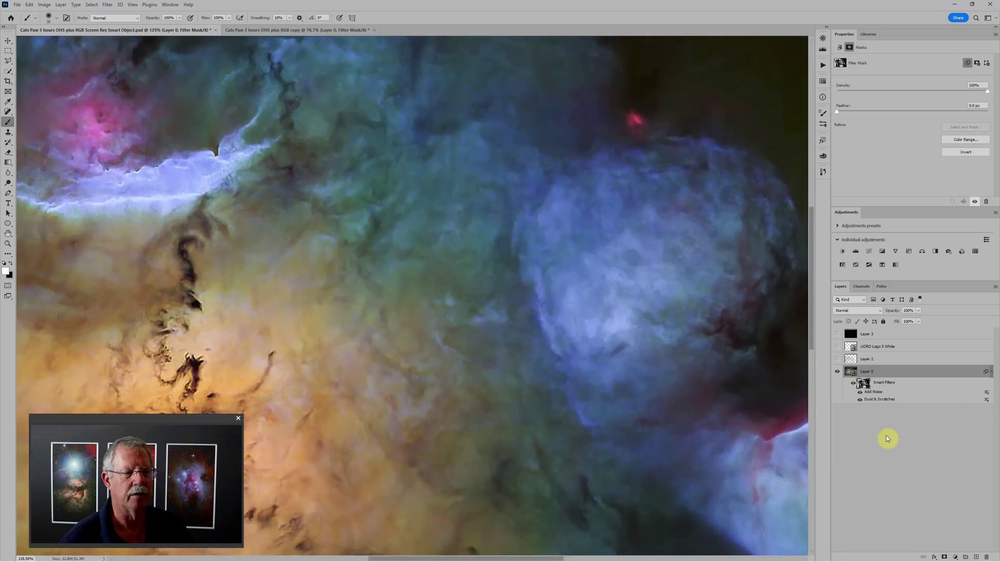
Step: Toggle the smart filters off and back on to compare before and after
left_click(852, 383)
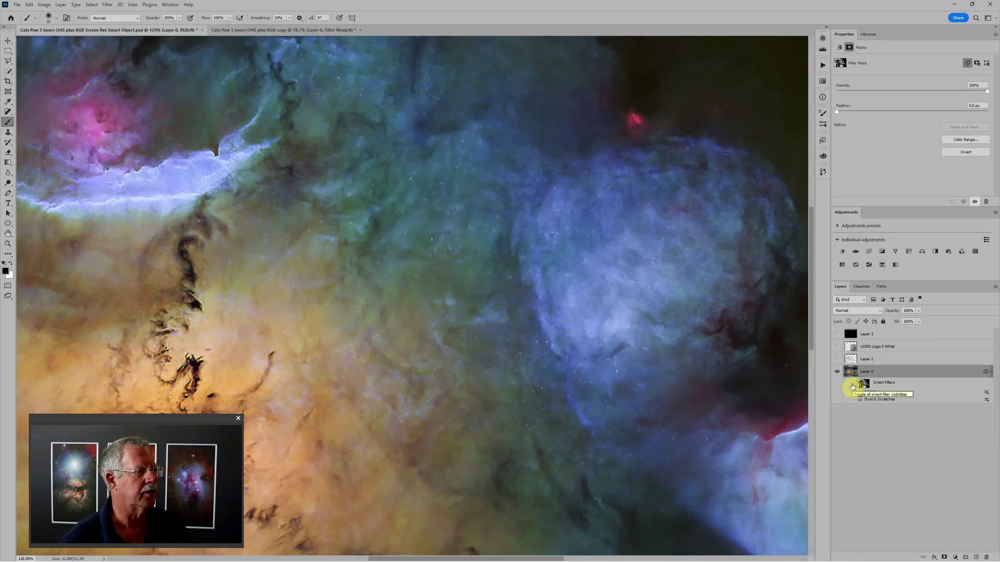
left_click(852, 386)
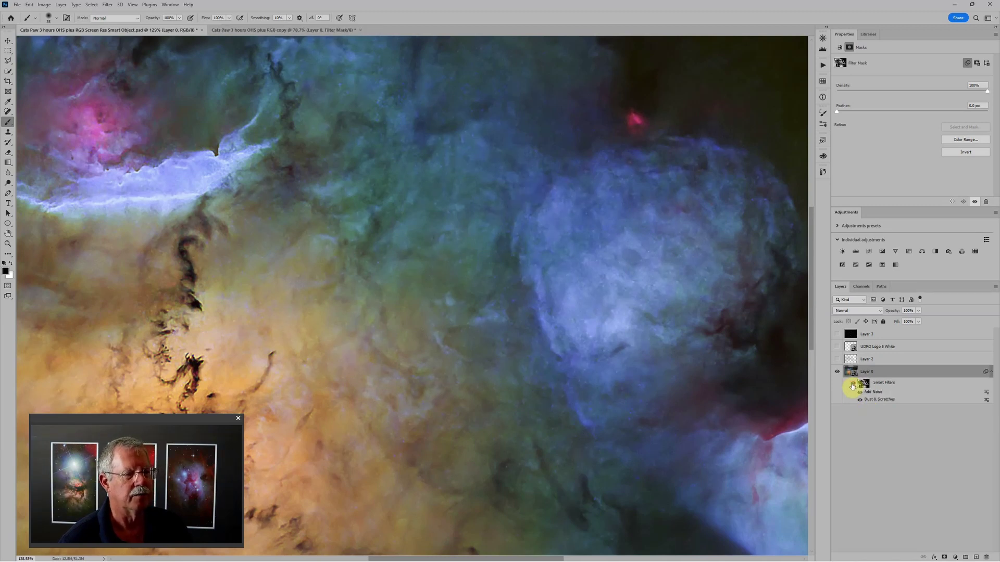